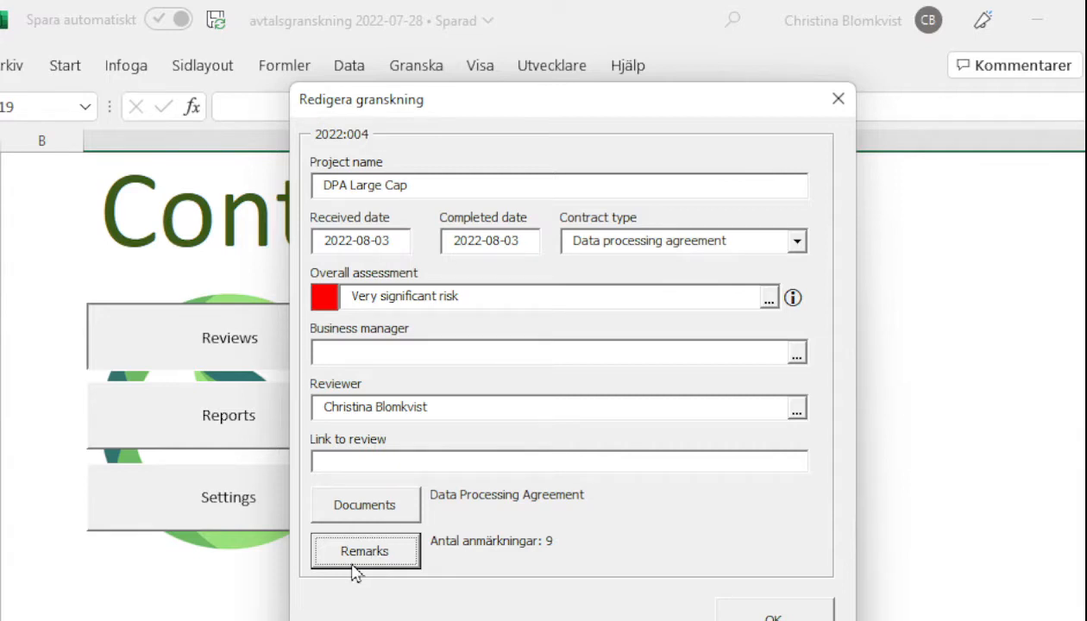
Open the remarks of the DPA Large Cap review, look through them, and view the contract clause information for remark 6.5
click(795, 413)
click(795, 416)
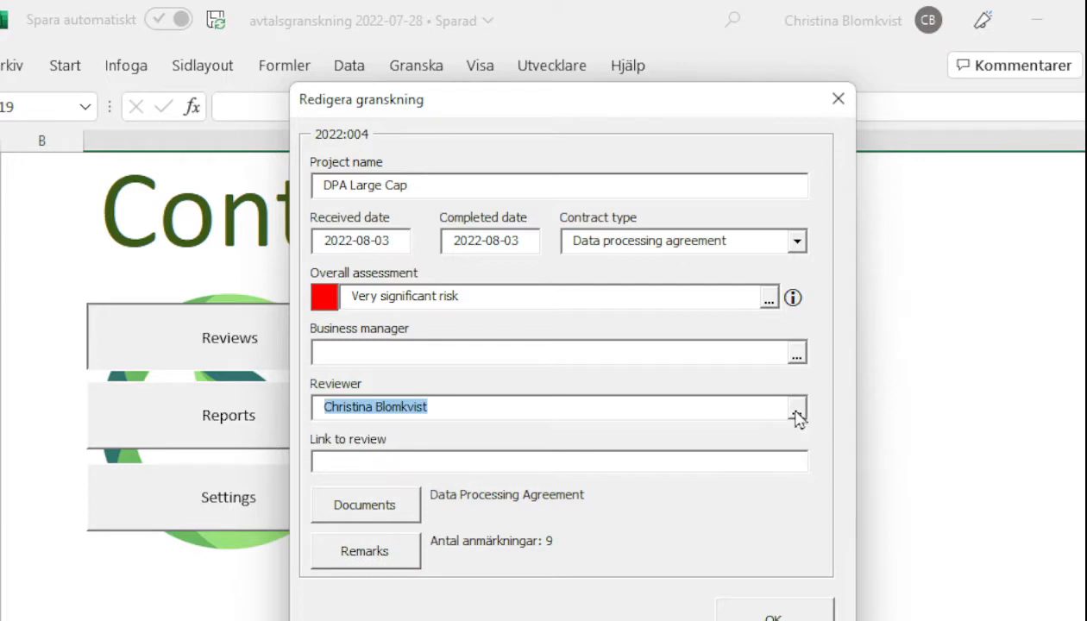
click(366, 554)
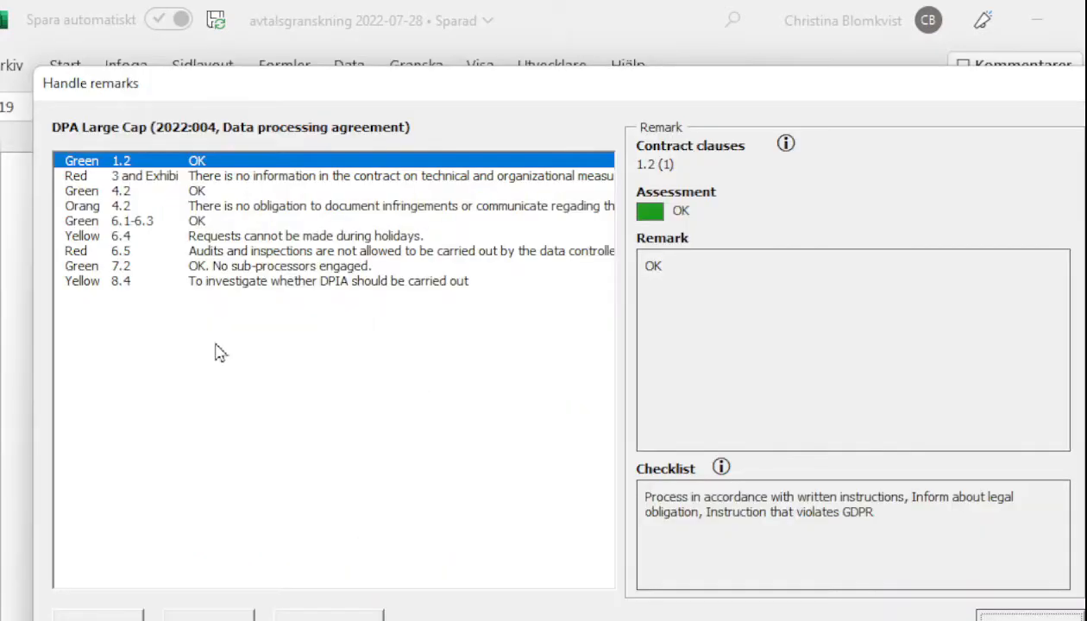
click(175, 178)
click(175, 222)
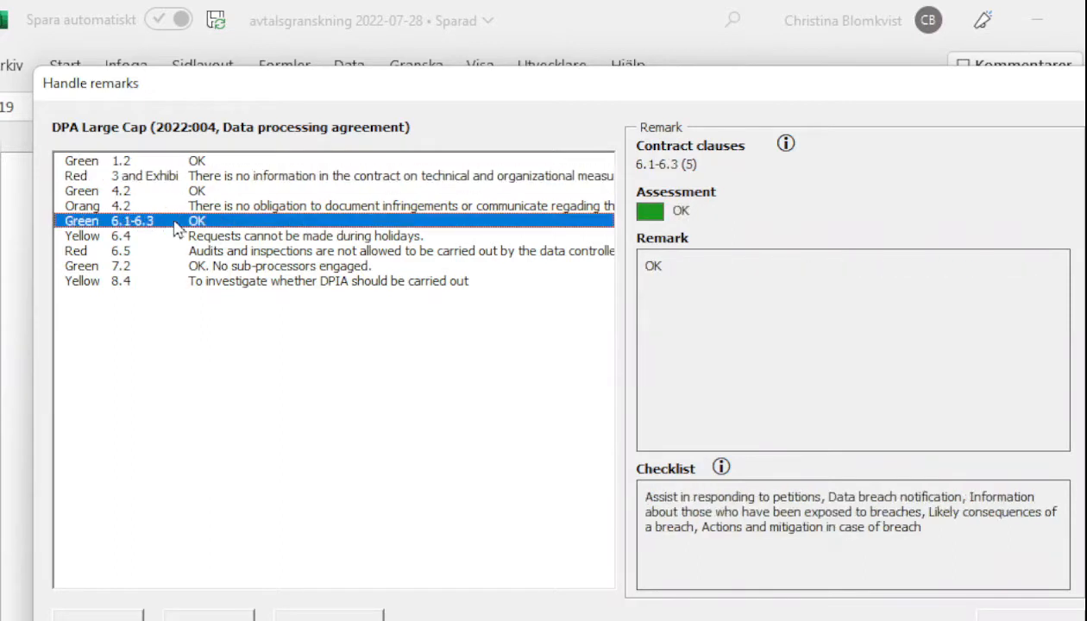
click(177, 253)
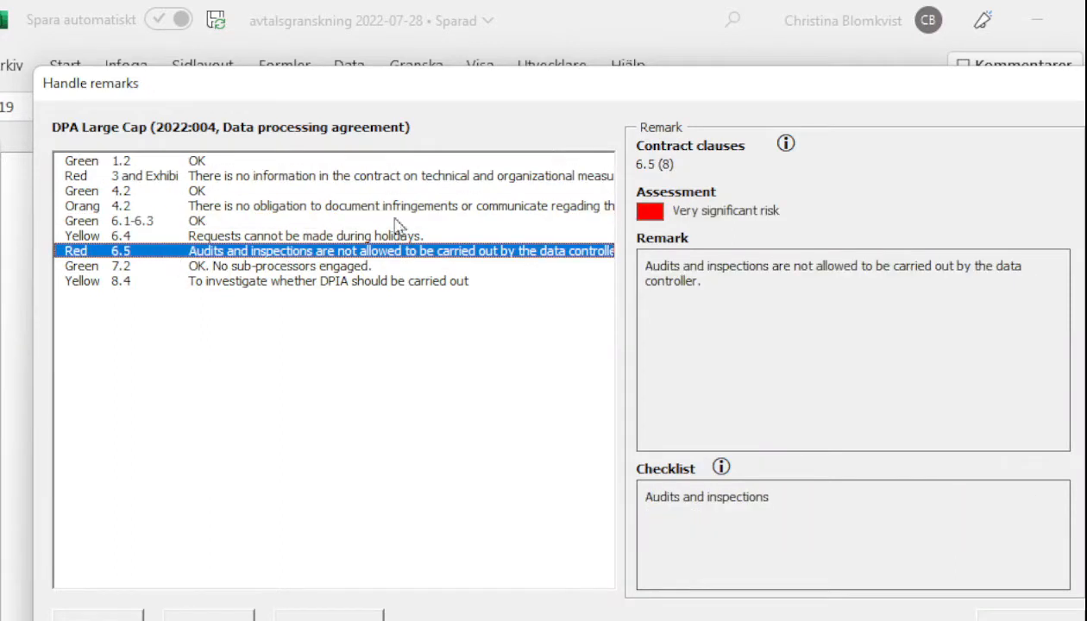
click(786, 144)
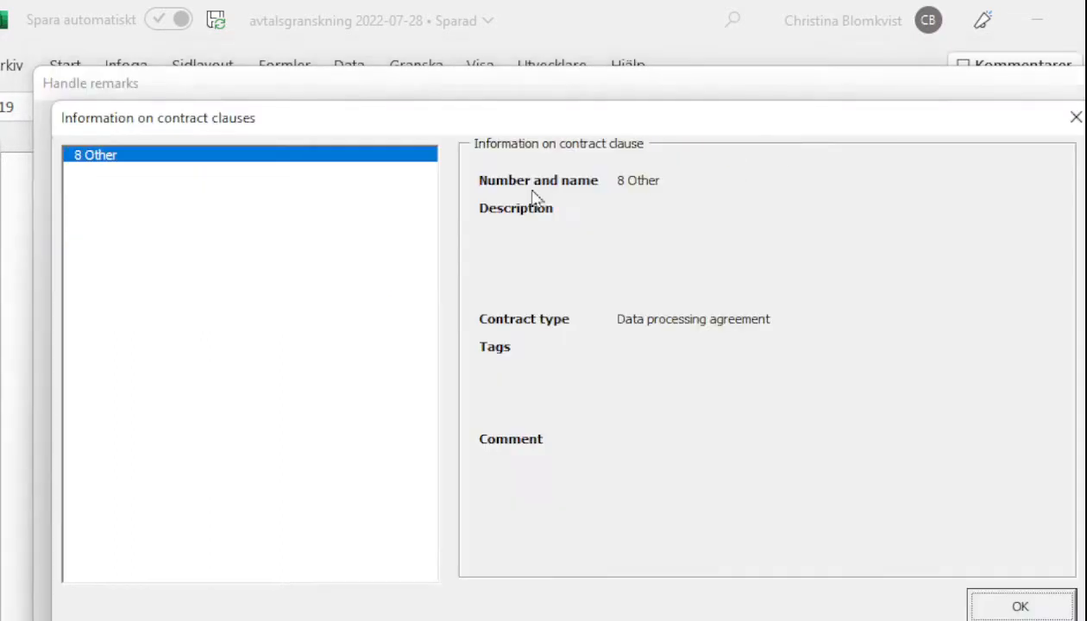
click(1017, 606)
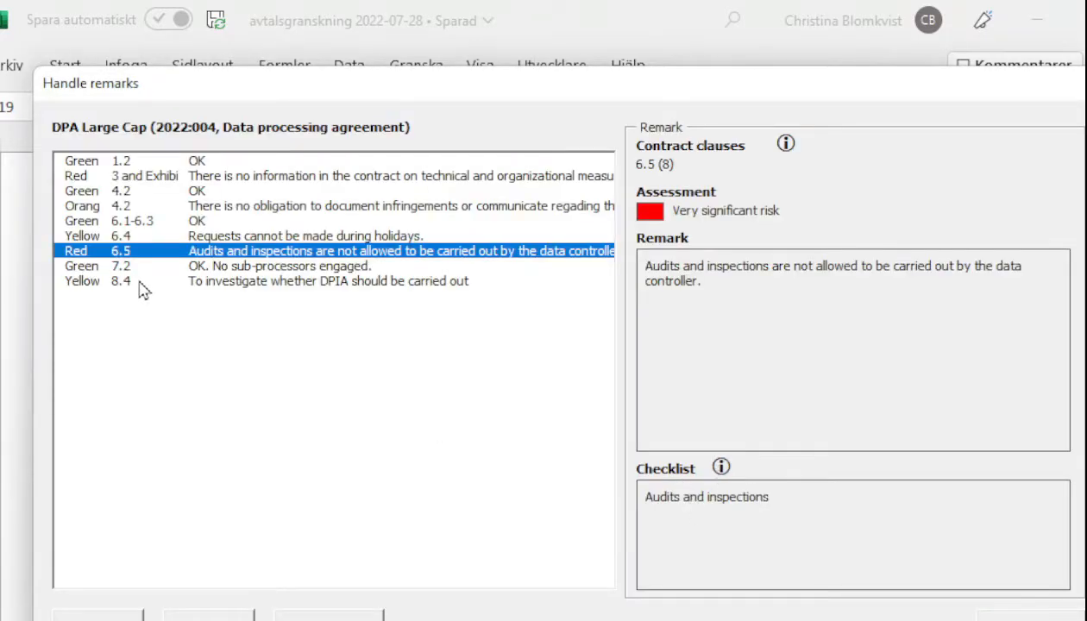
Examine the checklist item information linked to remark 7.2 about sub-processors, including the same obligations and the processor's responsibility
click(211, 267)
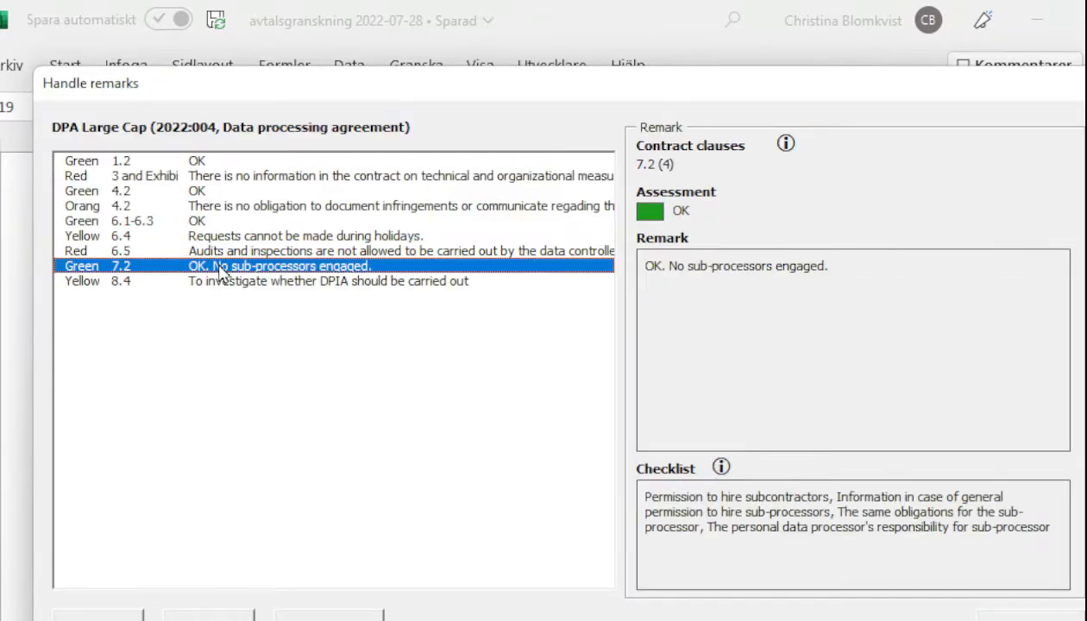
click(721, 467)
click(175, 178)
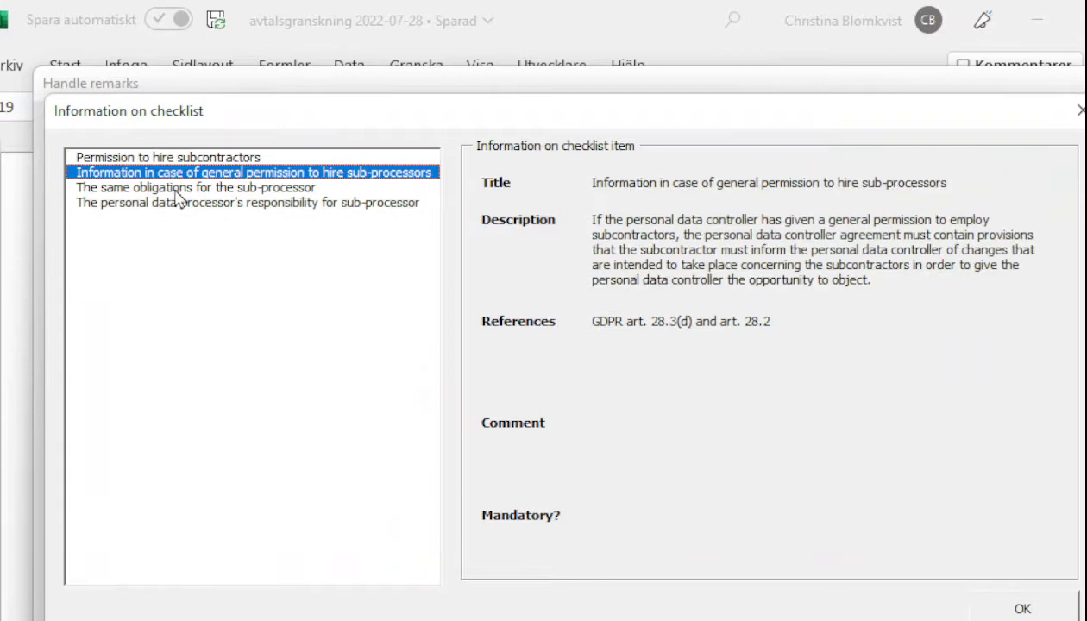
click(176, 188)
click(176, 204)
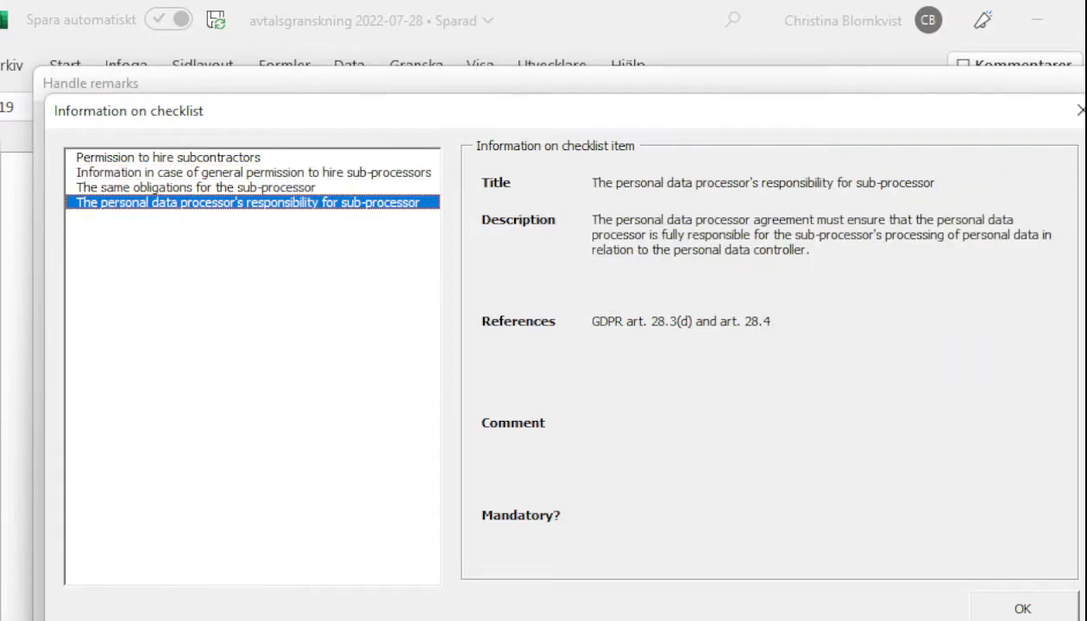
click(1019, 607)
Open remark 8.4 for editing, read the explanation of its assessment level, and check the available standard remarks without choosing one
click(260, 280)
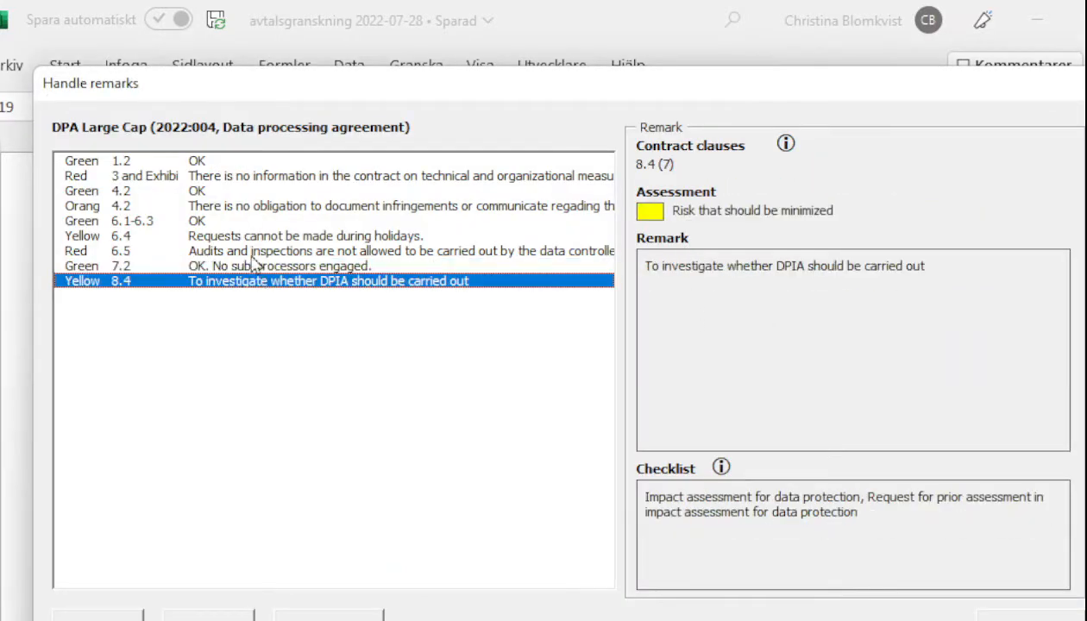
double_click(215, 282)
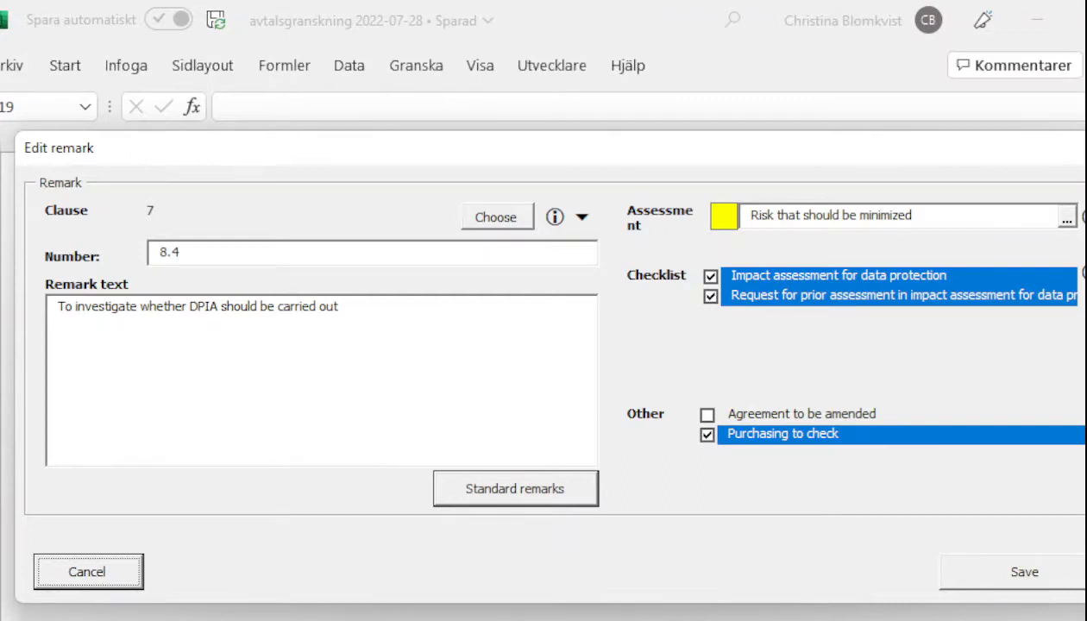
click(1067, 219)
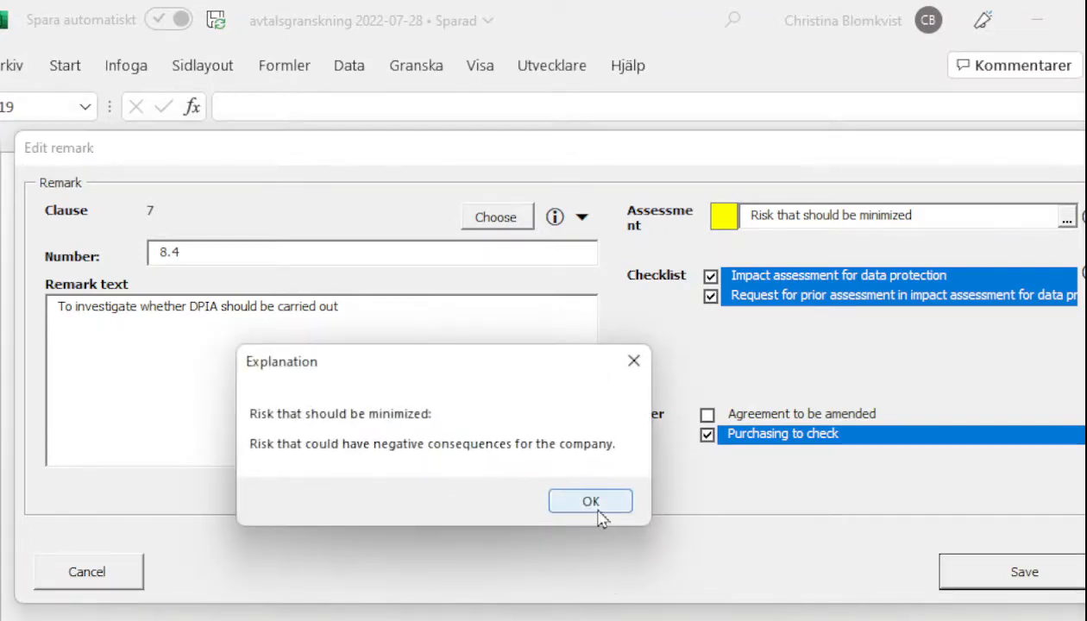
click(601, 516)
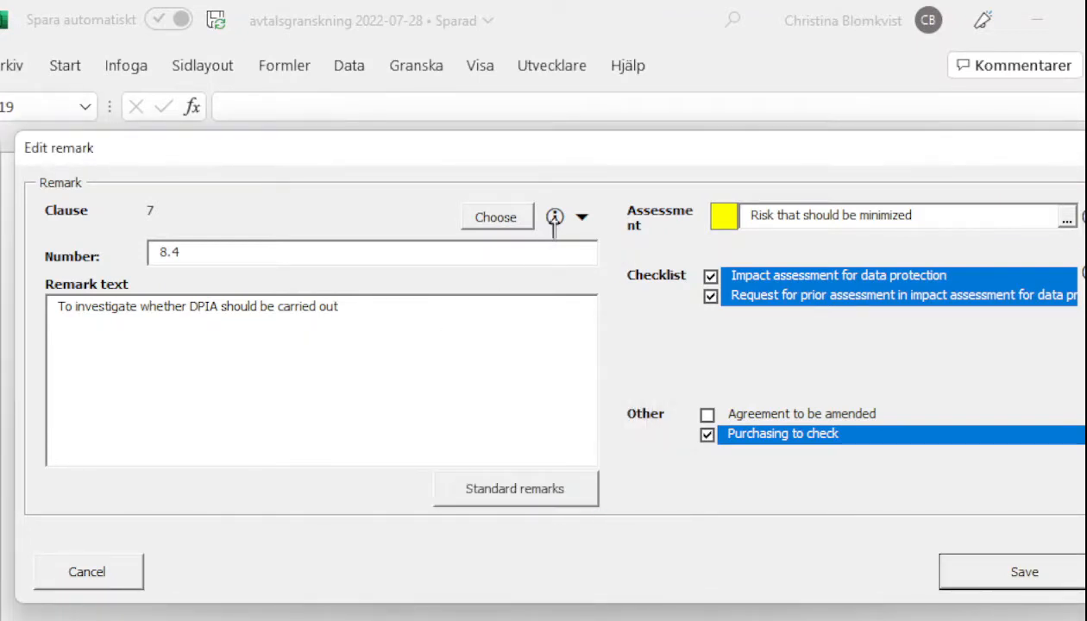
click(511, 483)
click(90, 559)
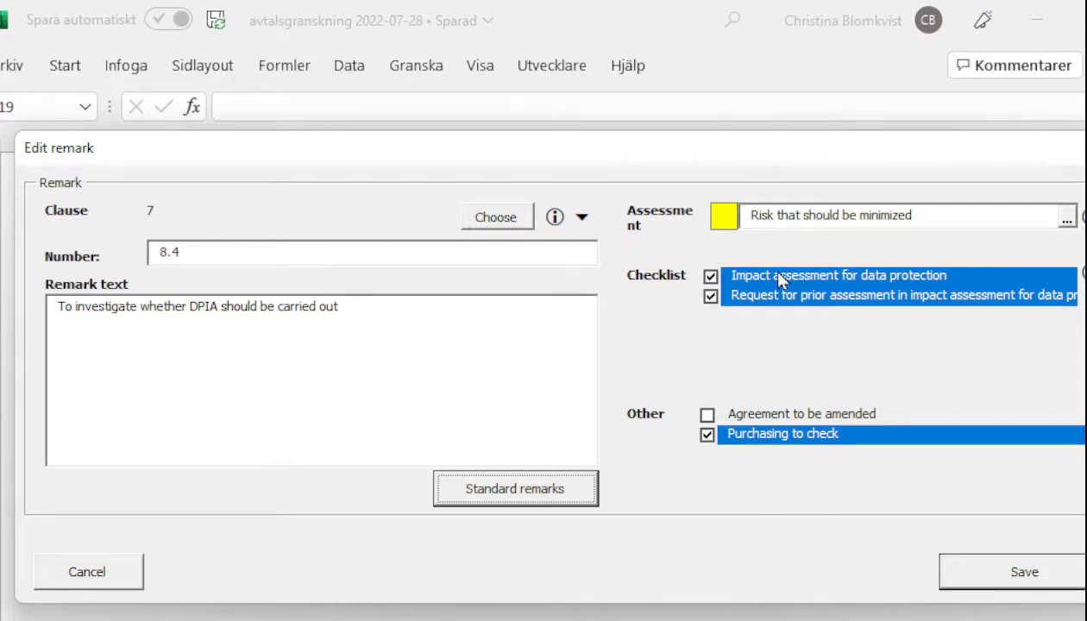
View the information on both checklist items of remark 8.4, including the request for prior assessment
click(1080, 275)
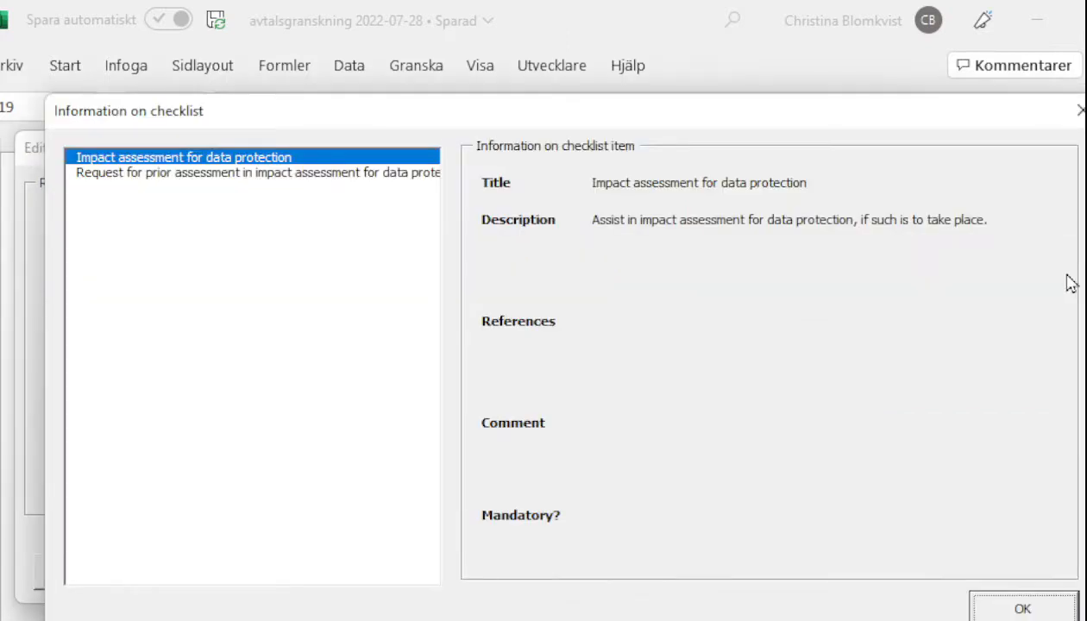
click(260, 173)
click(993, 606)
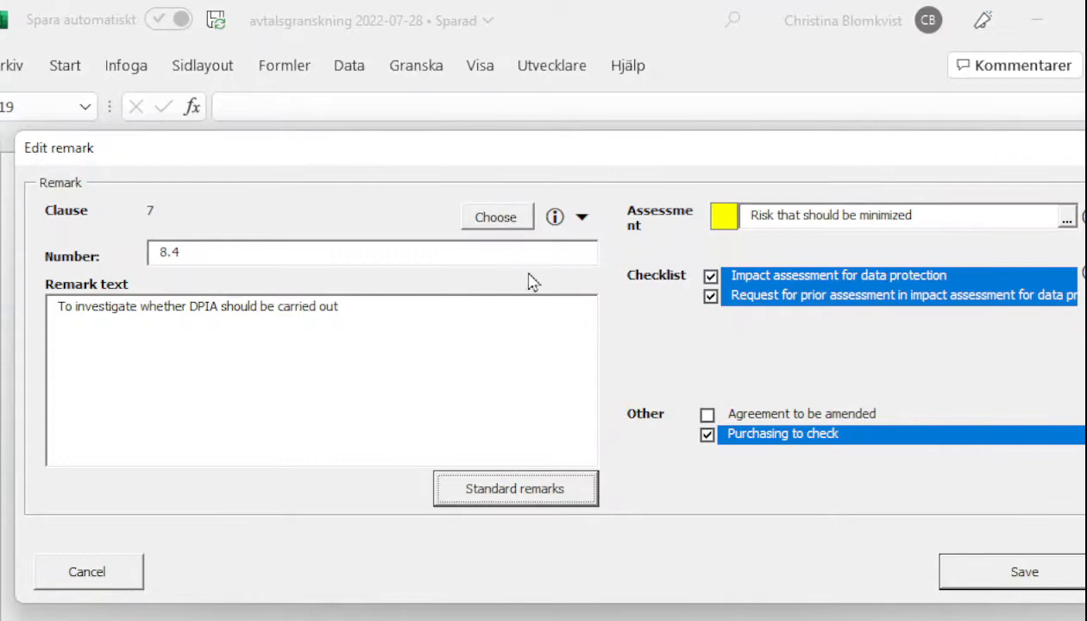
Look through the contract clauses that can be assigned to remark 8.4, and leave the remark and the remarks list without changes
click(480, 222)
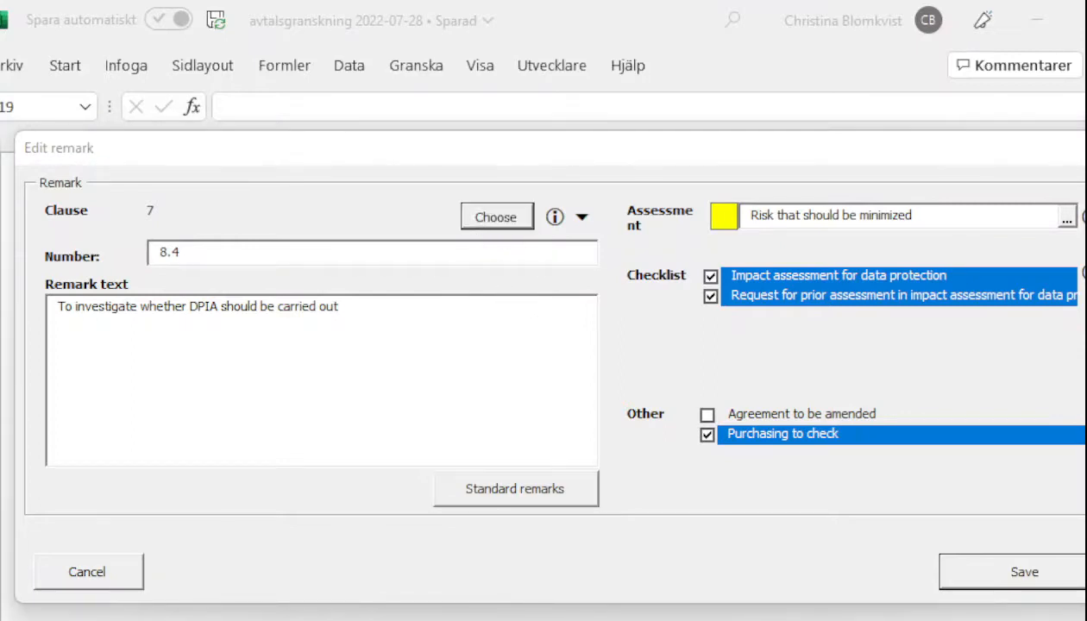
drag(388, 331, 415, 495)
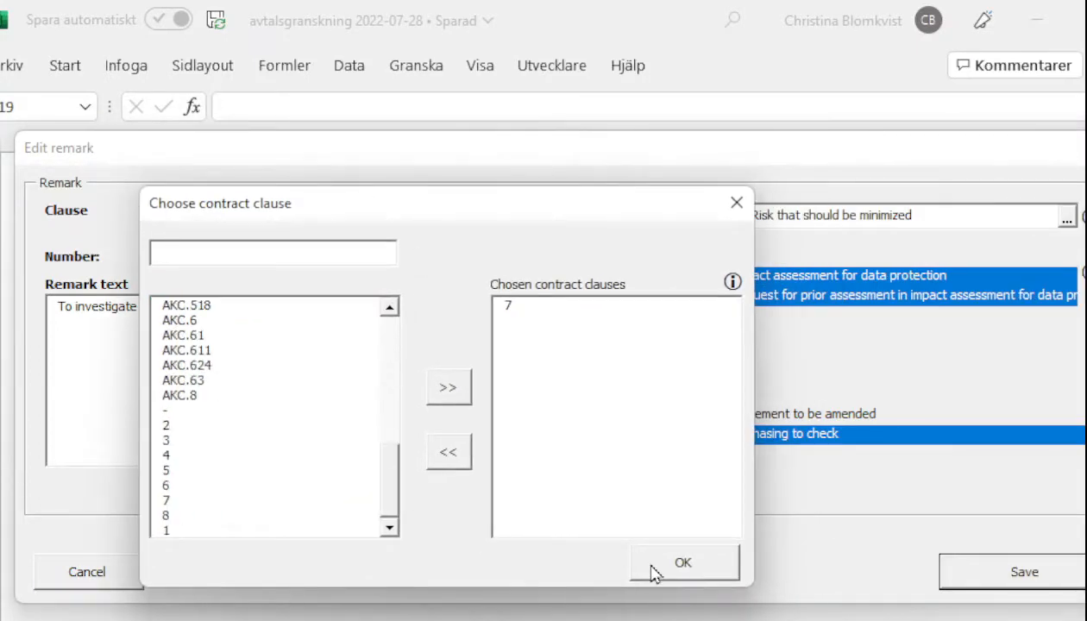
click(736, 203)
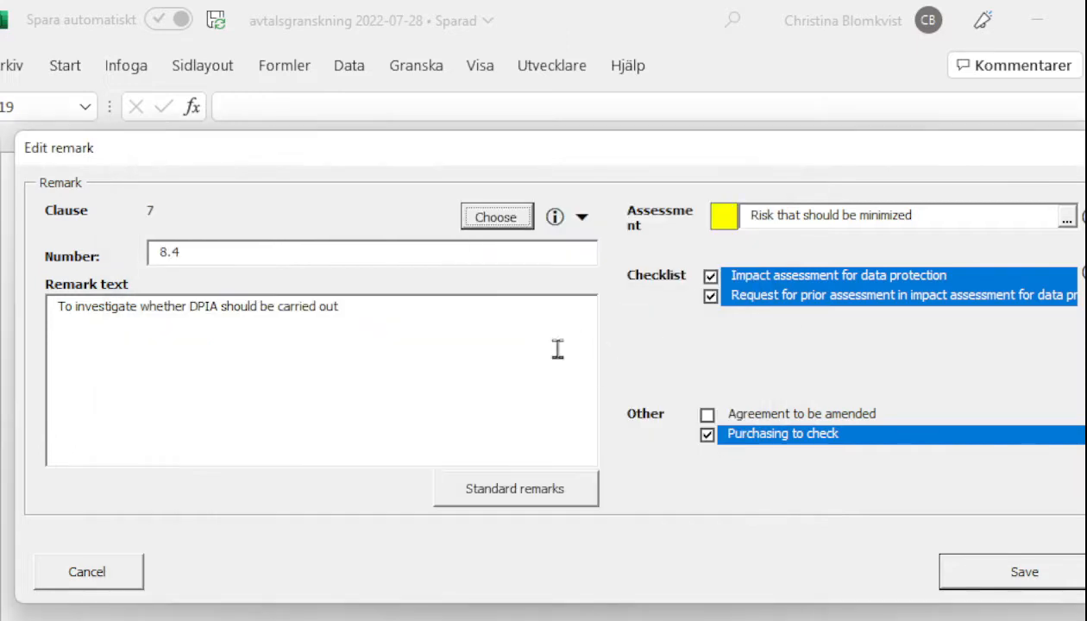
click(97, 585)
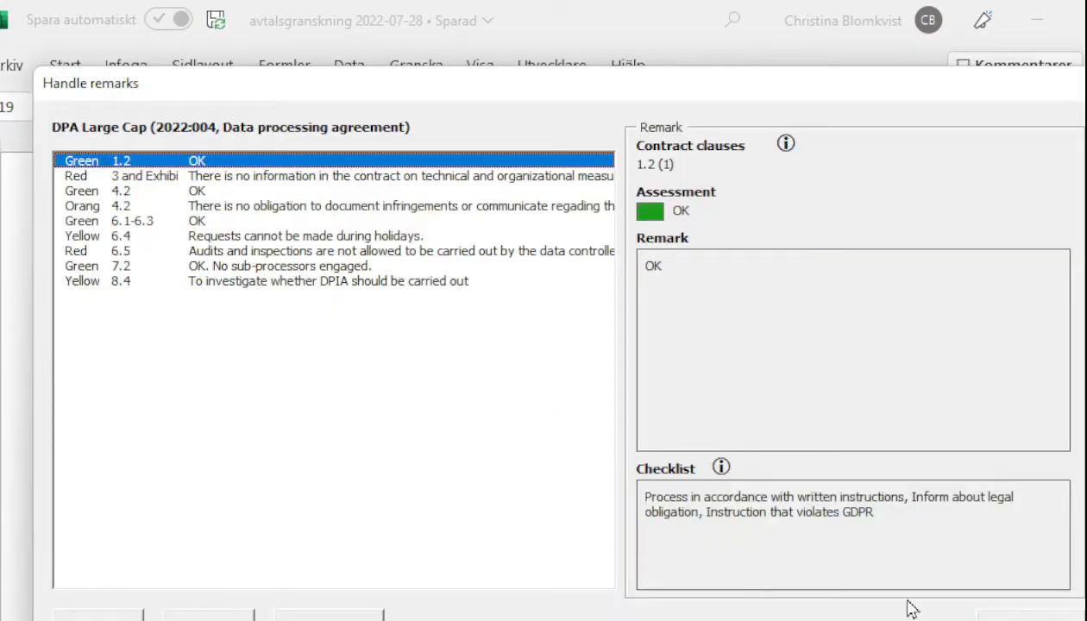
click(1018, 609)
Open the Data processing agreement contract type in the settings for editing and view its alternatives
click(243, 509)
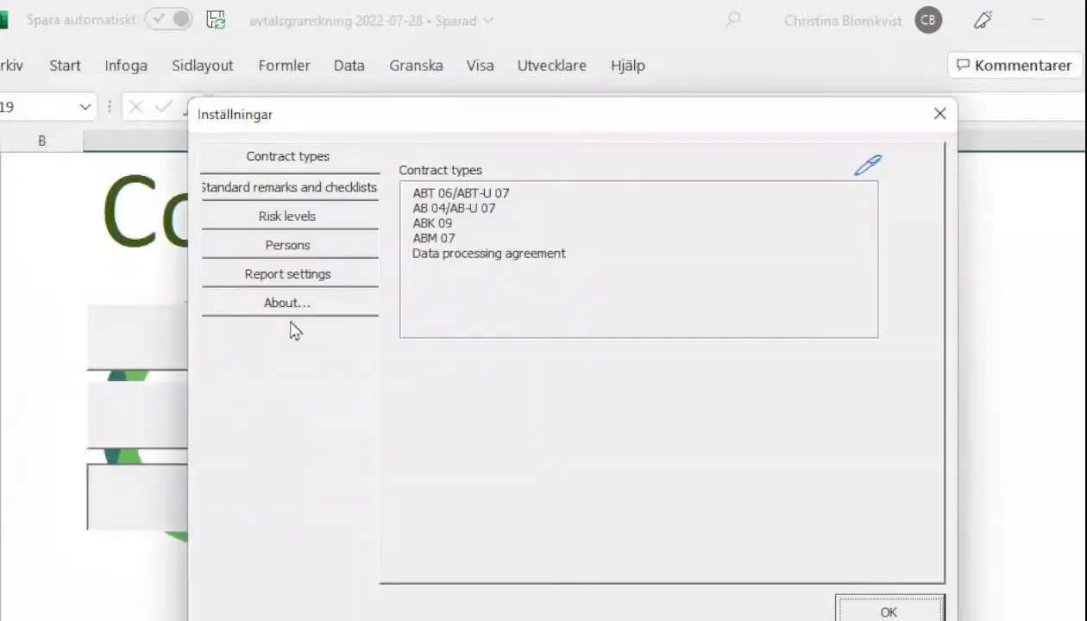
click(865, 166)
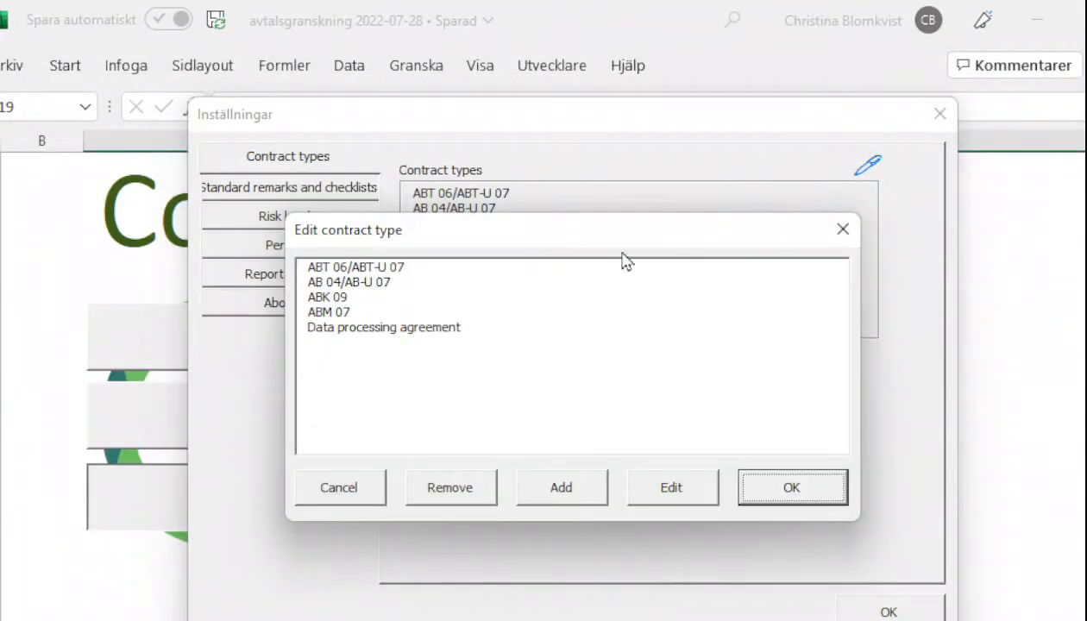
double_click(377, 330)
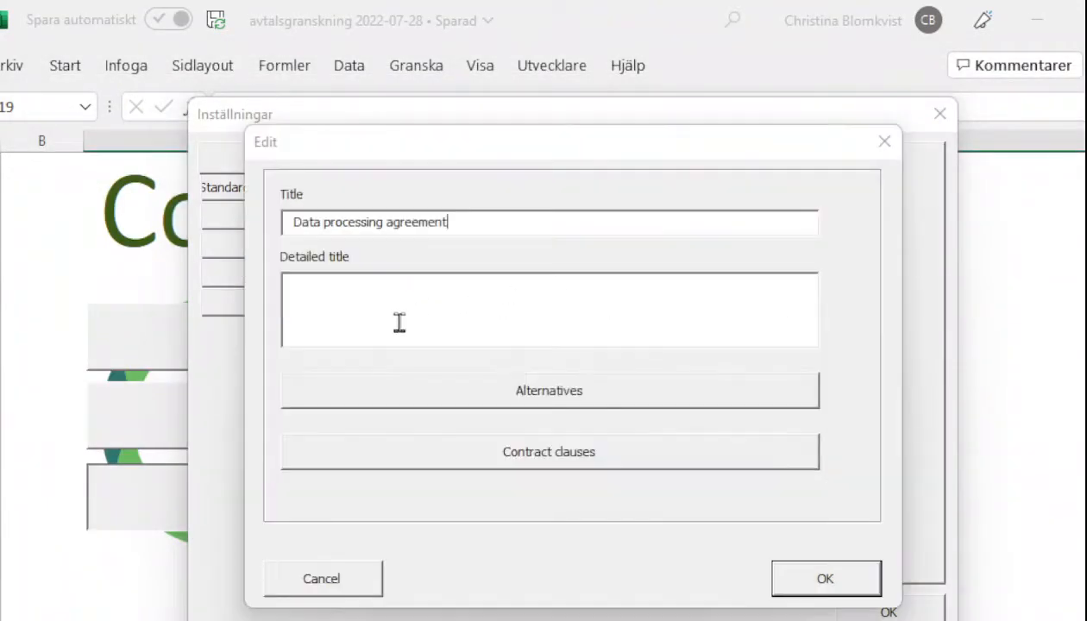
click(537, 403)
click(434, 271)
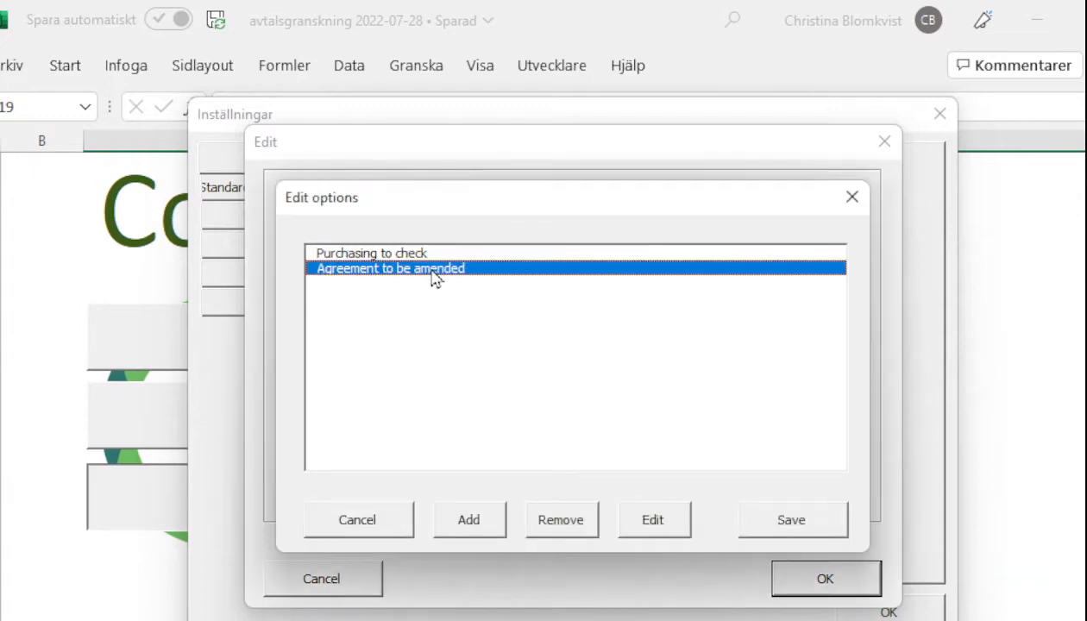
click(790, 521)
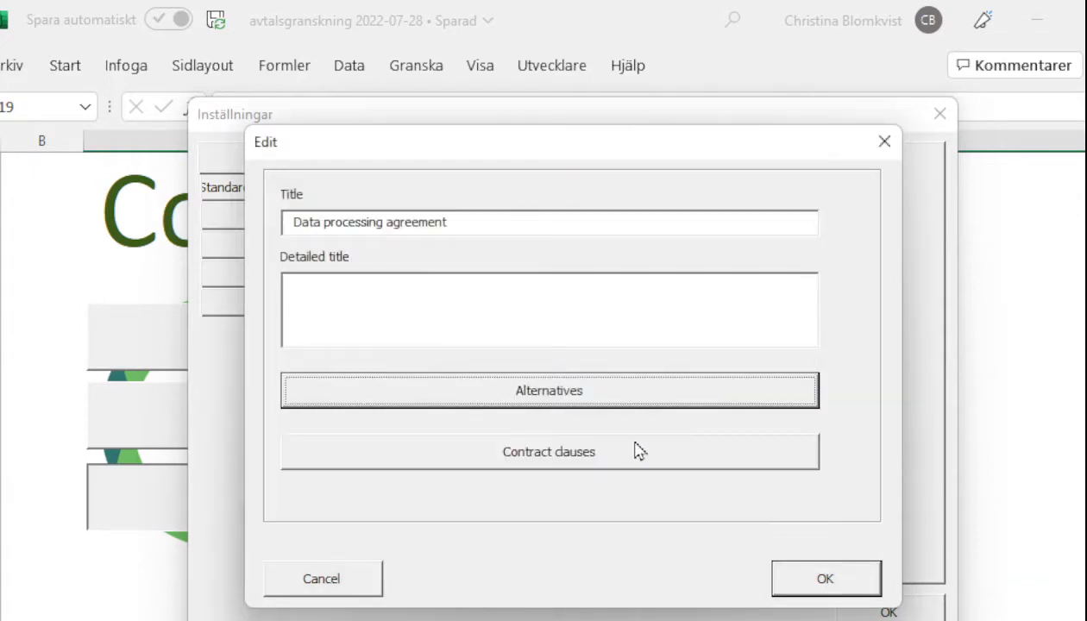
Browse the contract clauses defined for the Data processing agreement, ending on clause 3 Technical and organisational measures
click(574, 466)
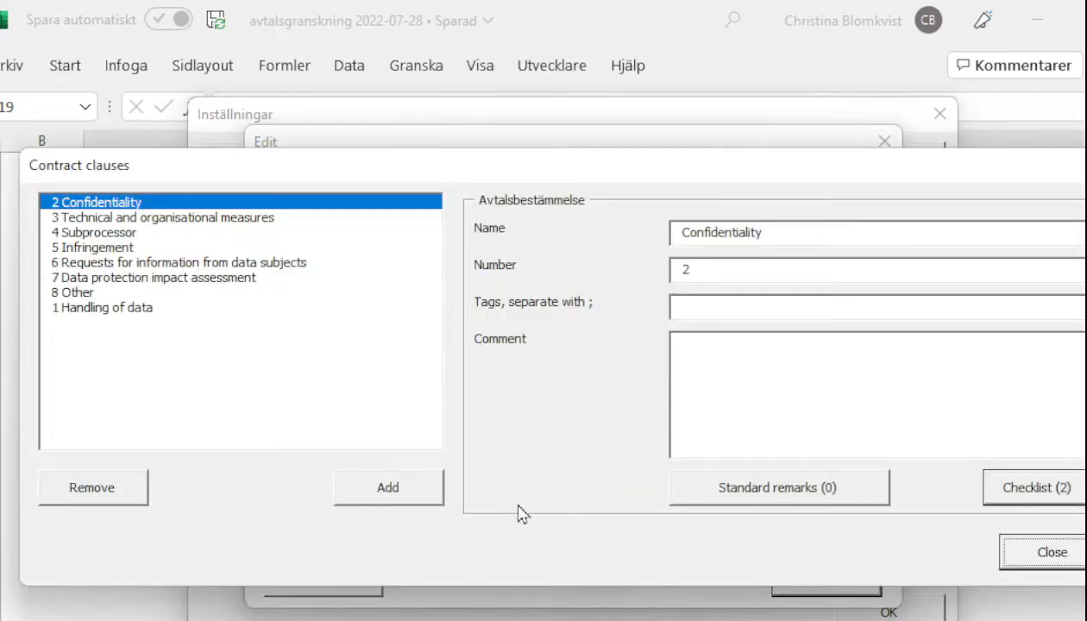
click(121, 219)
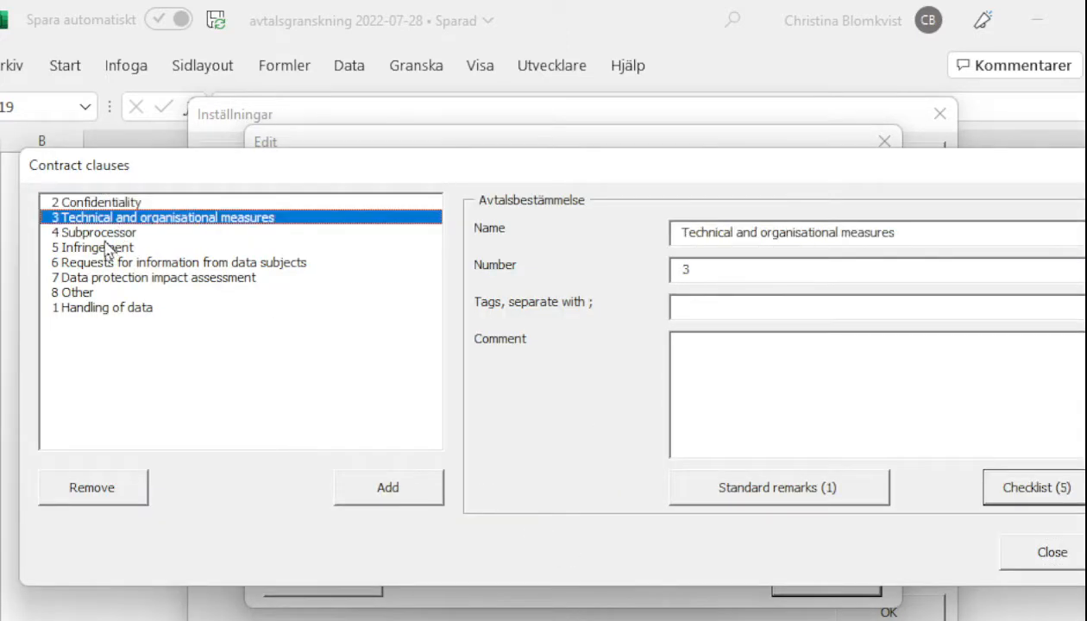
key(Down)
key(Down)
key(Down)
click(90, 294)
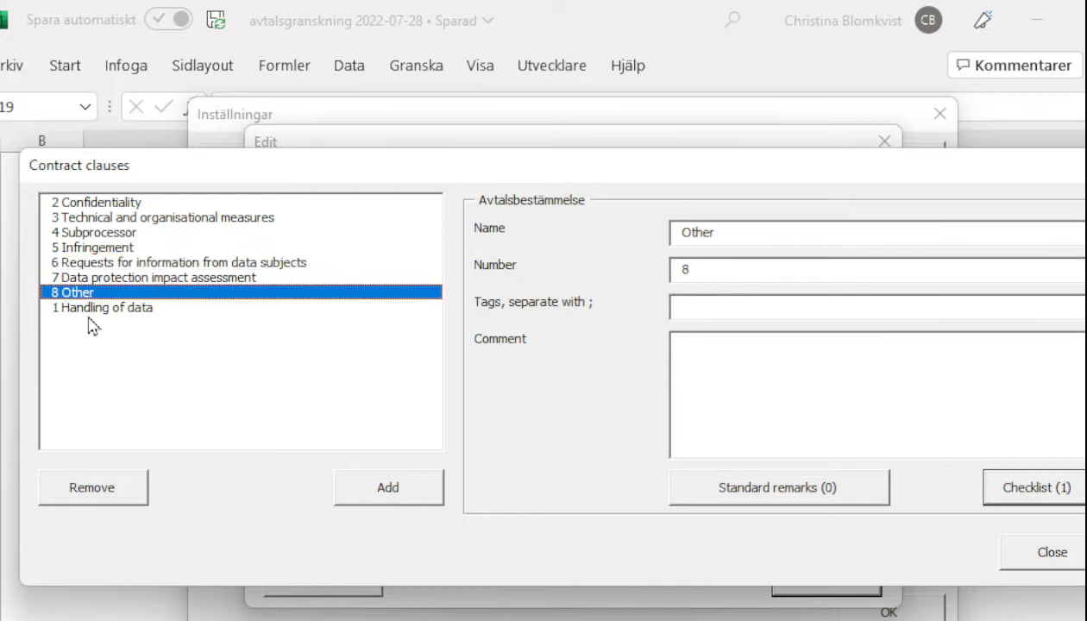
click(93, 310)
click(90, 220)
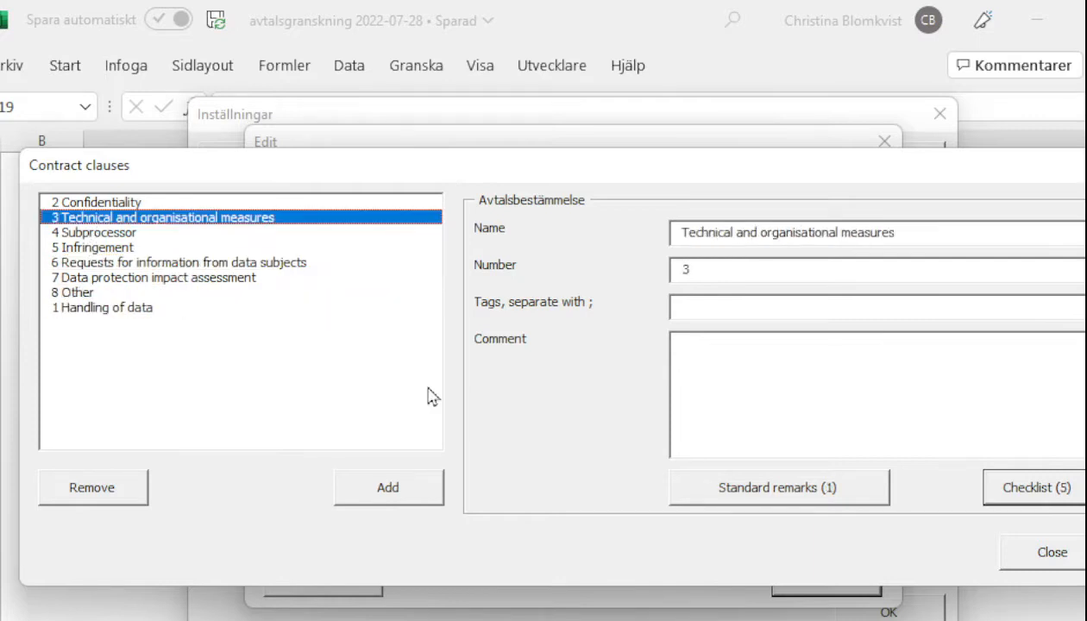
View the standard remarks and the checklist of clause 3 Technical and organisational measures, and close the contract clauses
click(777, 489)
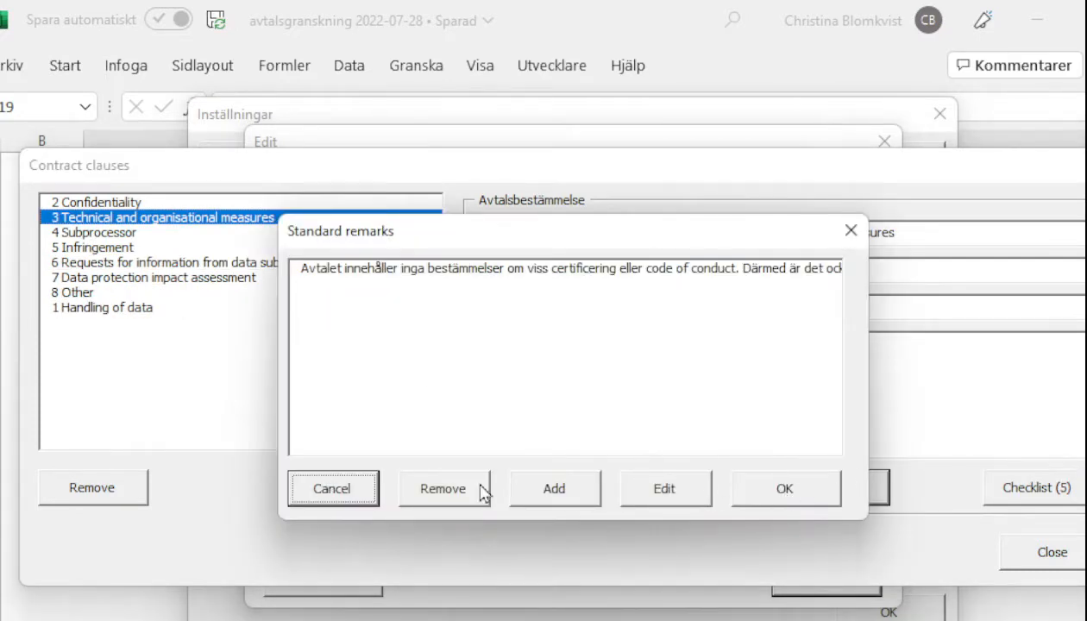
click(321, 492)
click(999, 499)
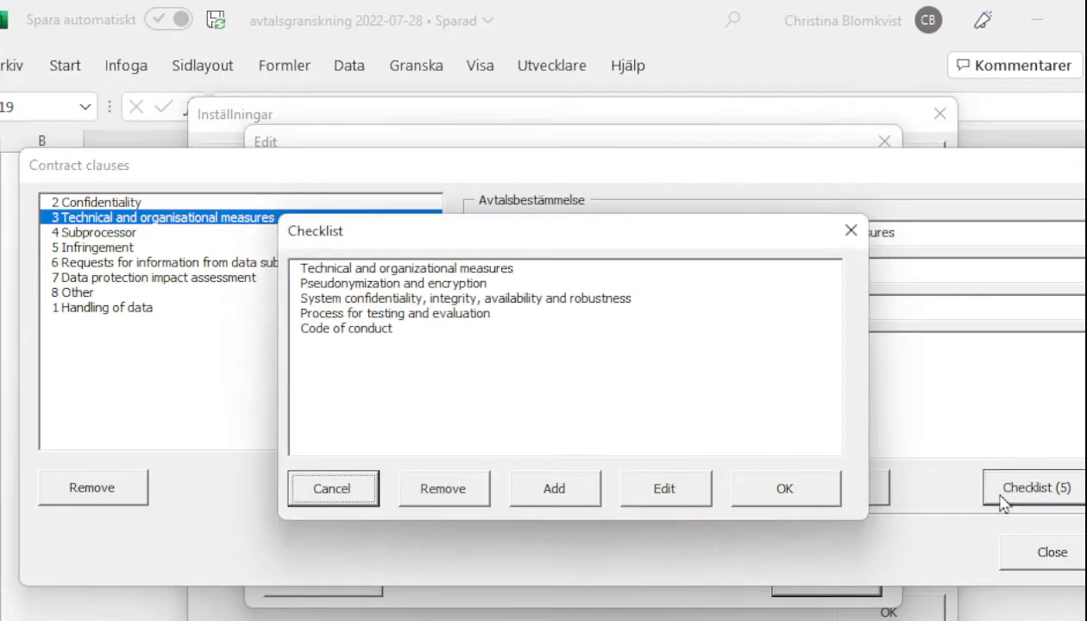
click(377, 285)
click(368, 316)
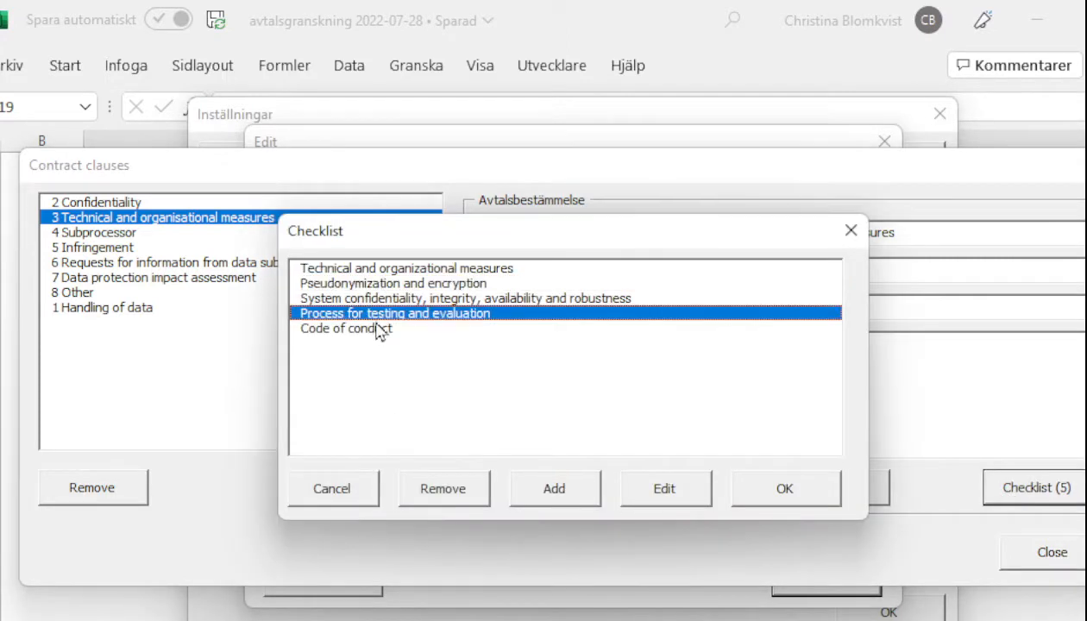
click(338, 490)
click(1029, 554)
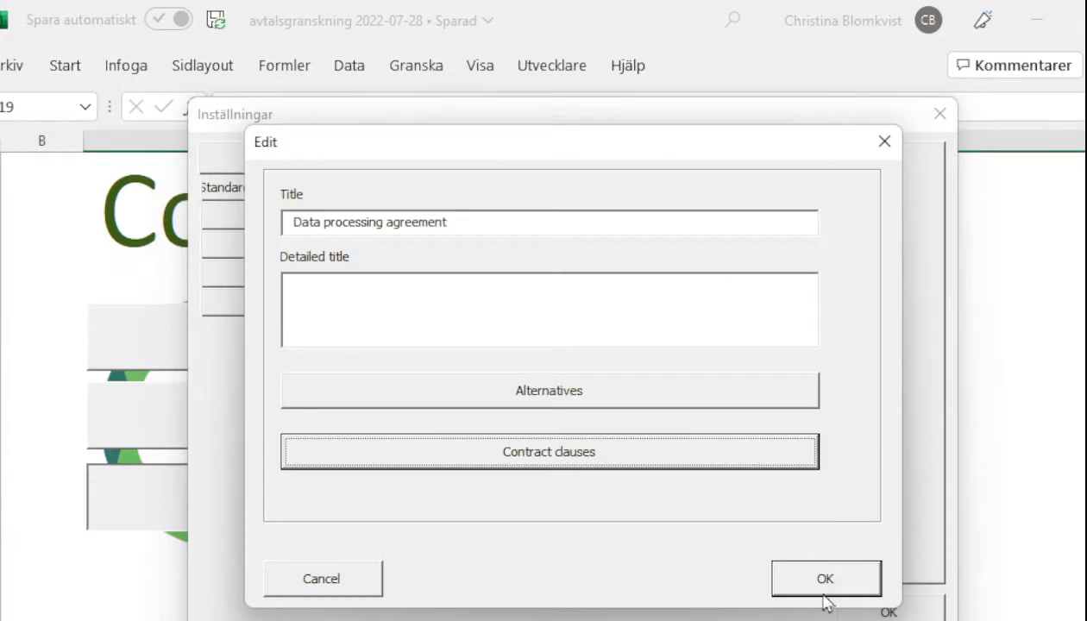
Close the contract type editing without changes and switch the tool's language to Swedish
click(350, 576)
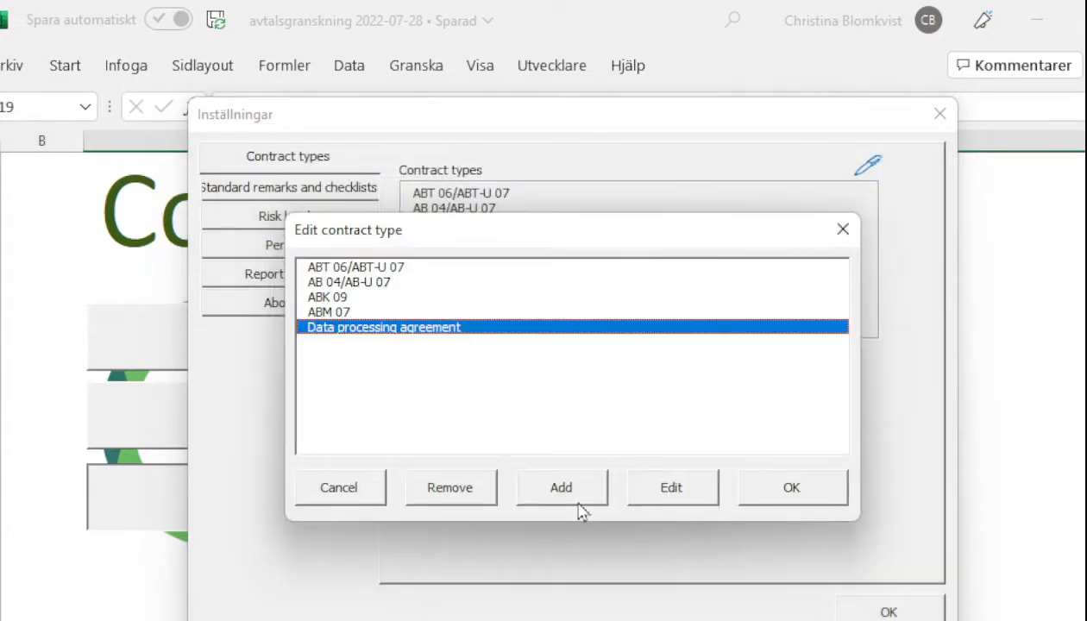
click(340, 489)
click(293, 304)
click(542, 507)
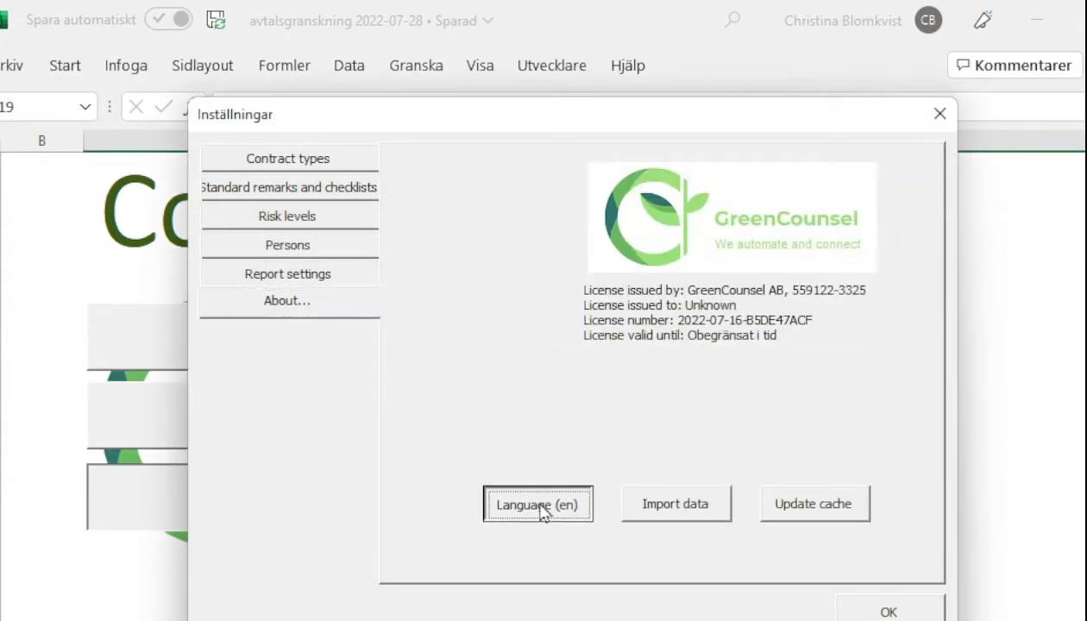
click(406, 360)
click(406, 395)
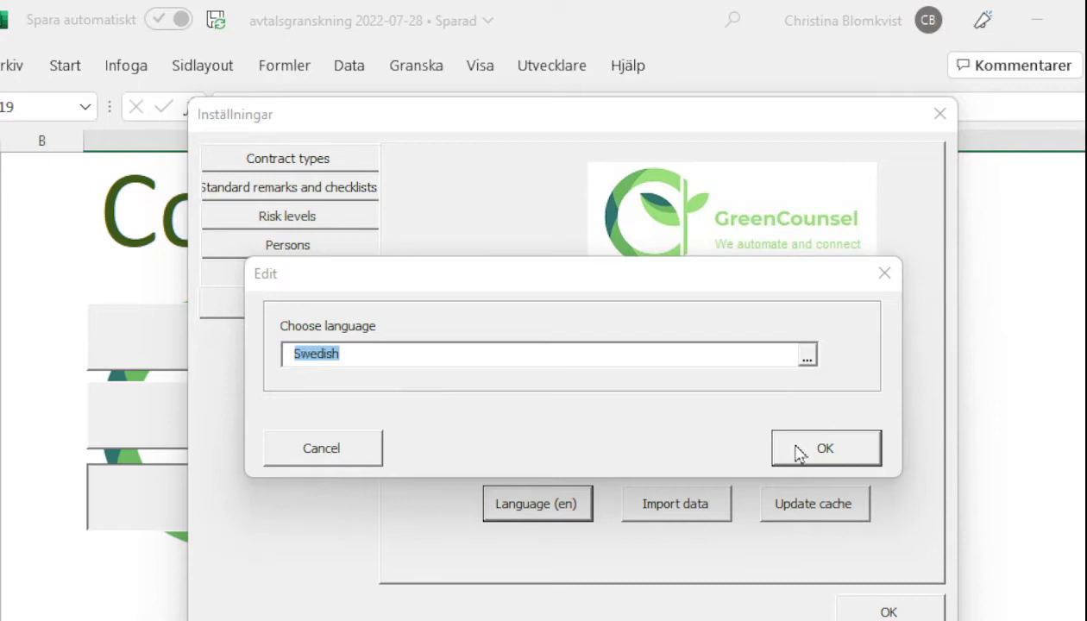
click(798, 449)
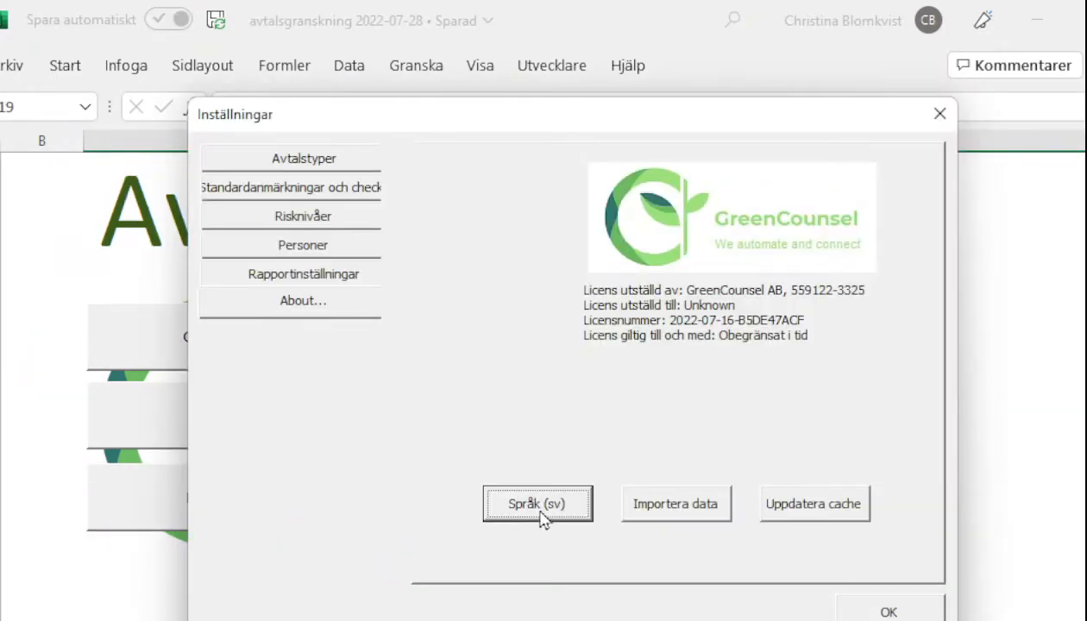
Set the tool's language back to English
click(540, 513)
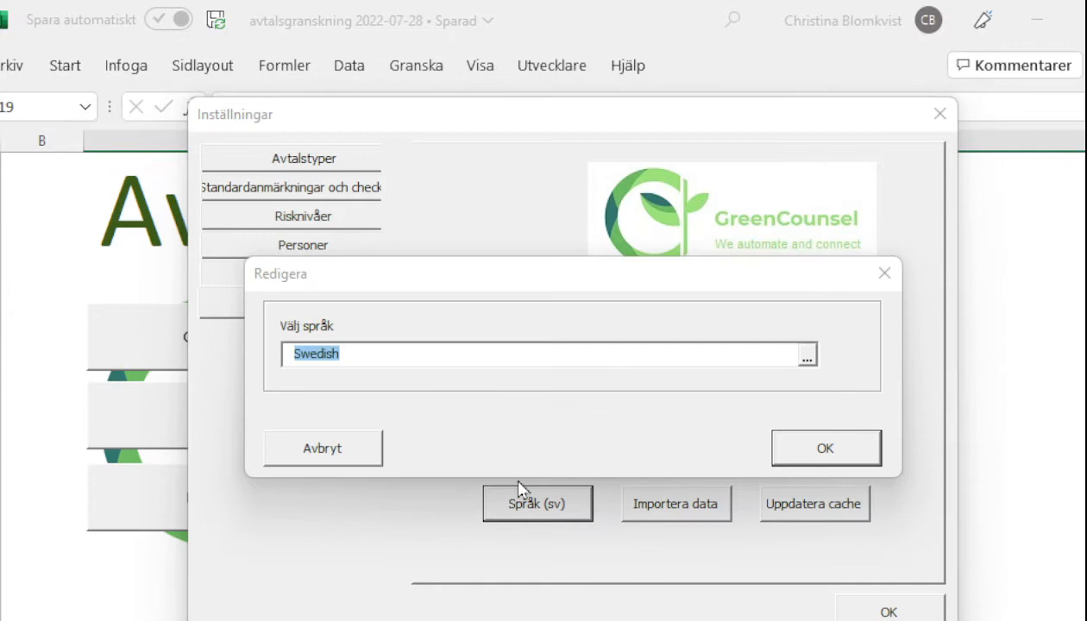
click(438, 361)
click(420, 408)
click(823, 451)
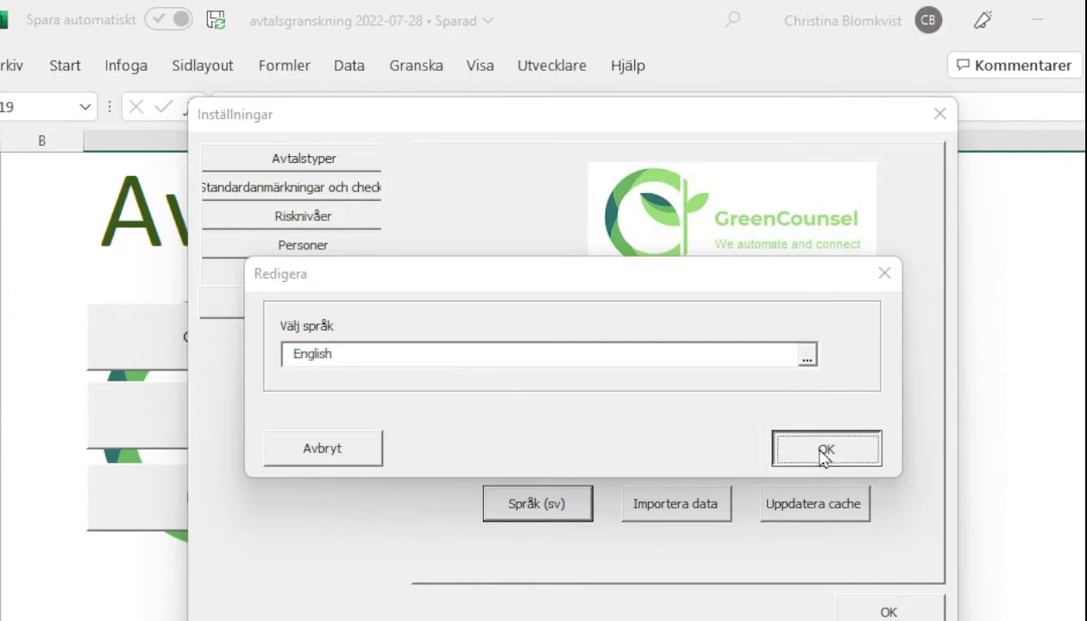
Choose the pre-configured report for data processing agreements by reviewer (Personuppgiftsbiträdesavtal granskade) and open its report settings
click(240, 412)
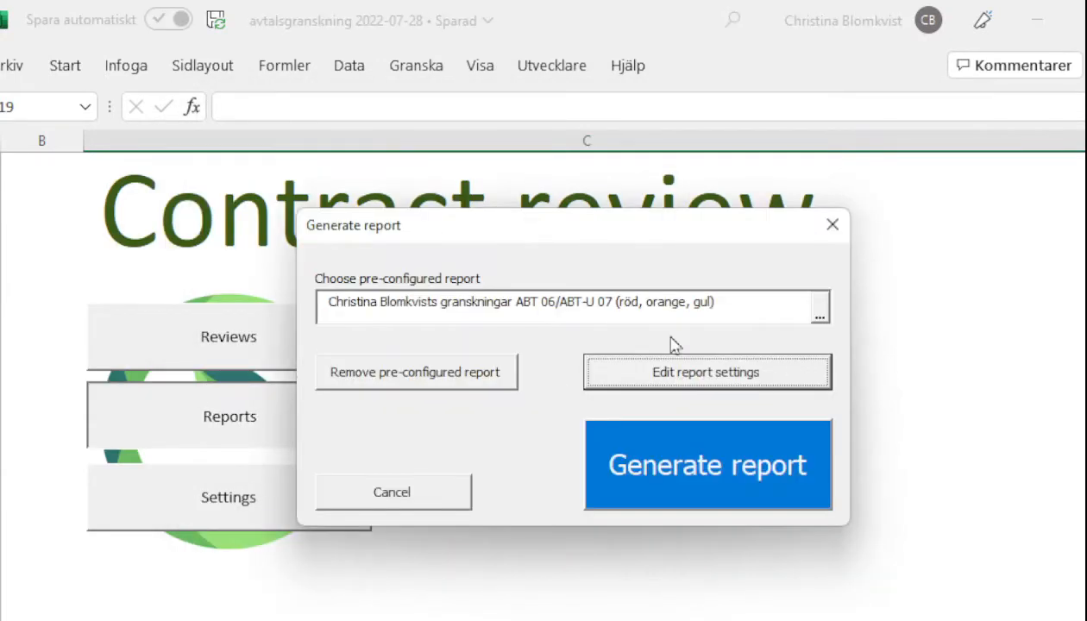
click(616, 308)
click(618, 371)
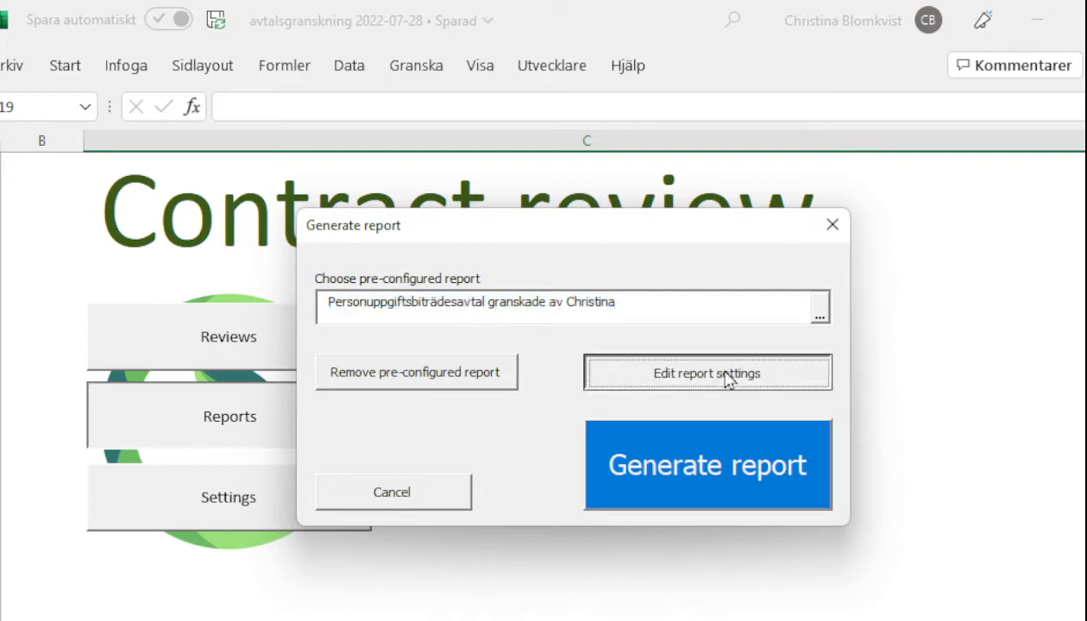
click(730, 381)
Limit the report to the Very significant (Red), Significant (Orange) and Risk that should be minimized (Yellow) risk levels
click(580, 219)
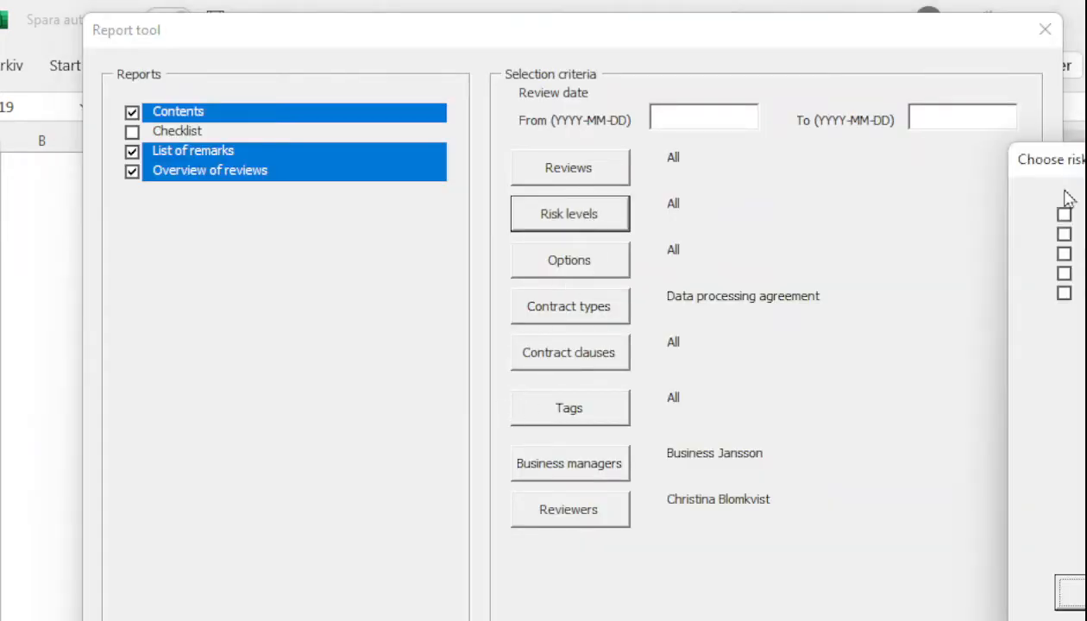
click(414, 272)
click(419, 291)
click(425, 312)
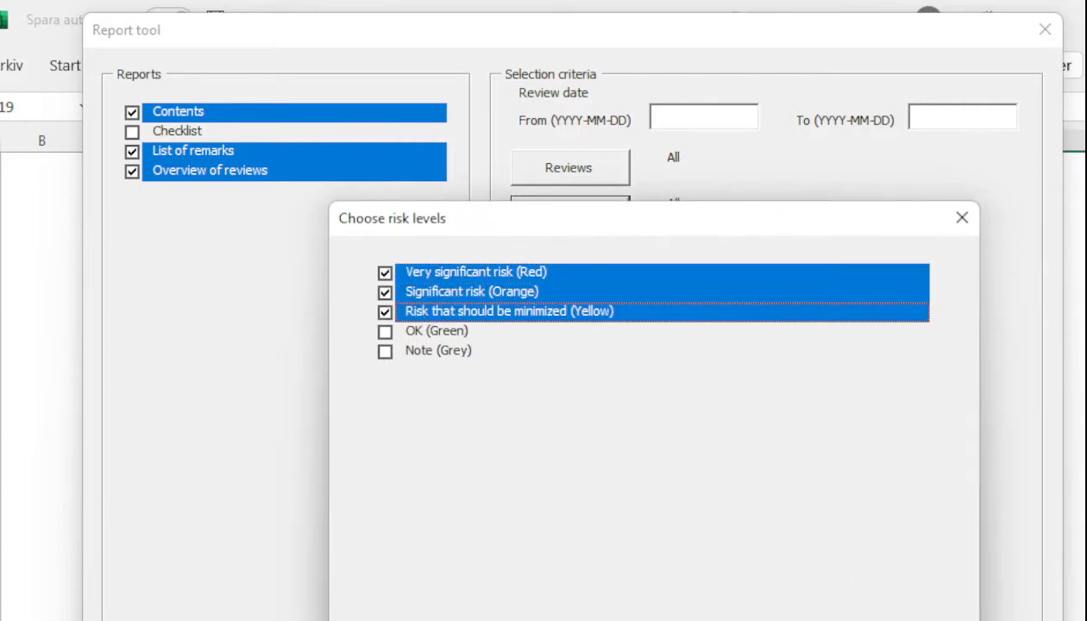
key(Return)
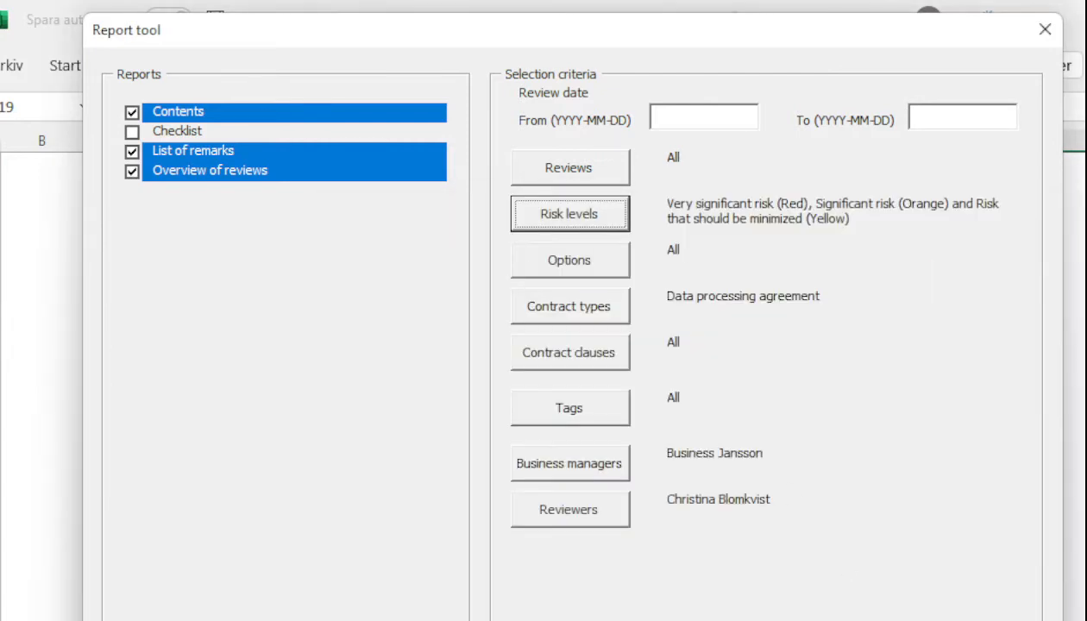
Clear the red, orange and yellow risk level selections so the report covers all risk levels
click(549, 219)
click(462, 192)
click(461, 211)
click(459, 231)
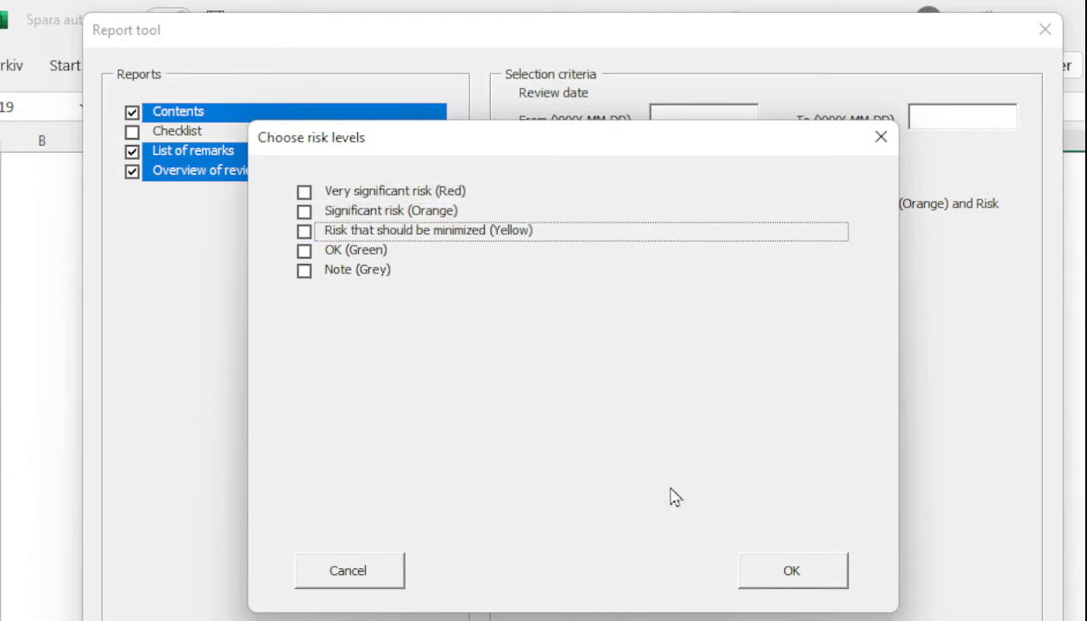
click(789, 576)
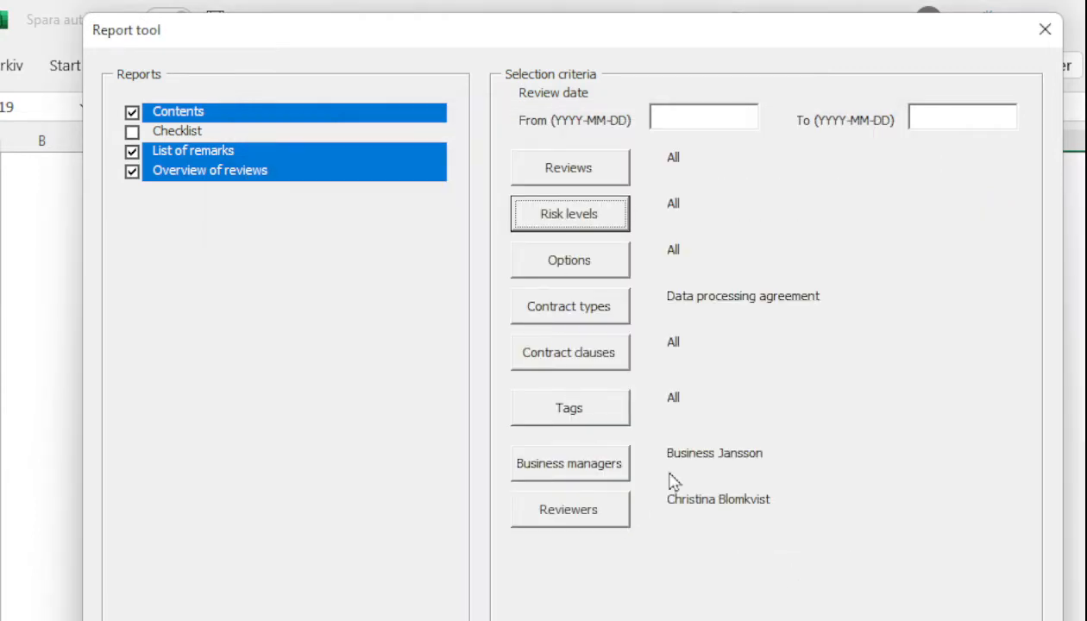
Remove the business manager filter from the report criteria and save the report setting, replacing the existing one
click(538, 463)
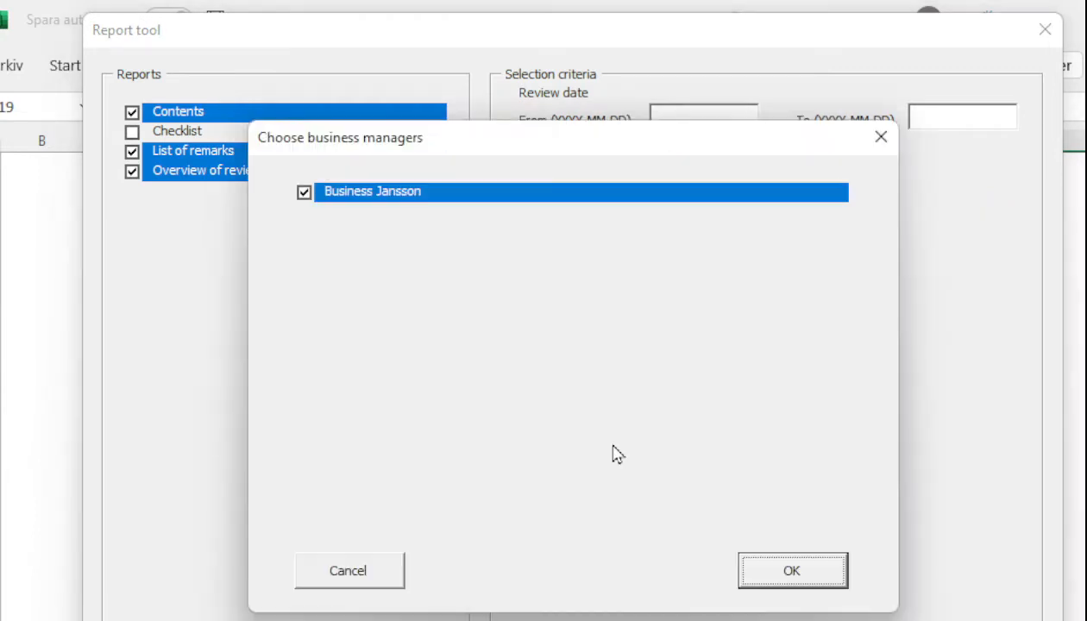
click(485, 196)
click(784, 575)
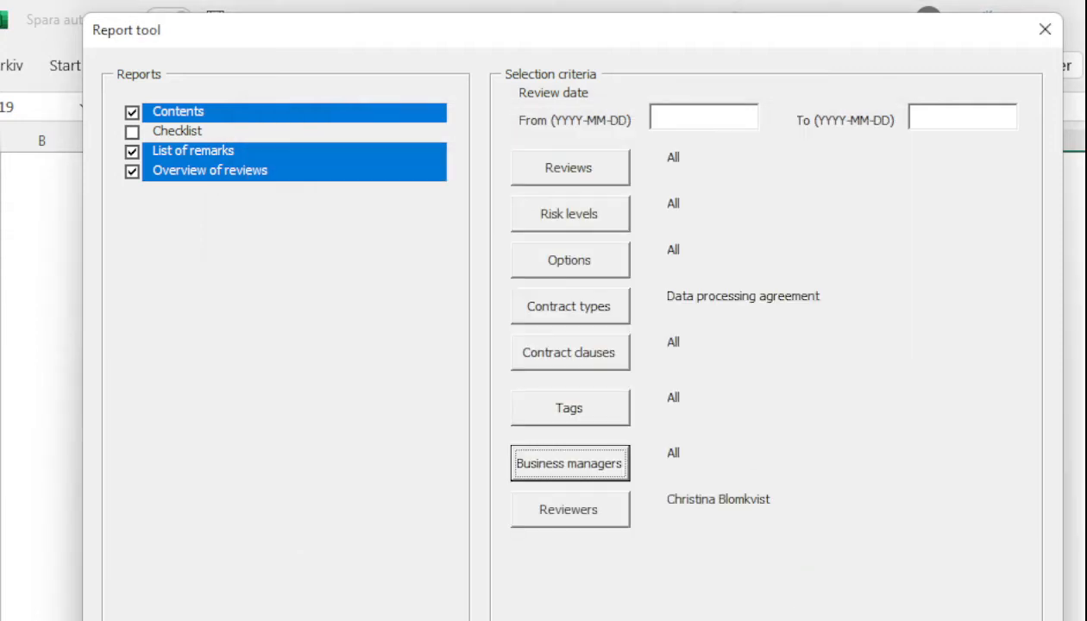
click(587, 211)
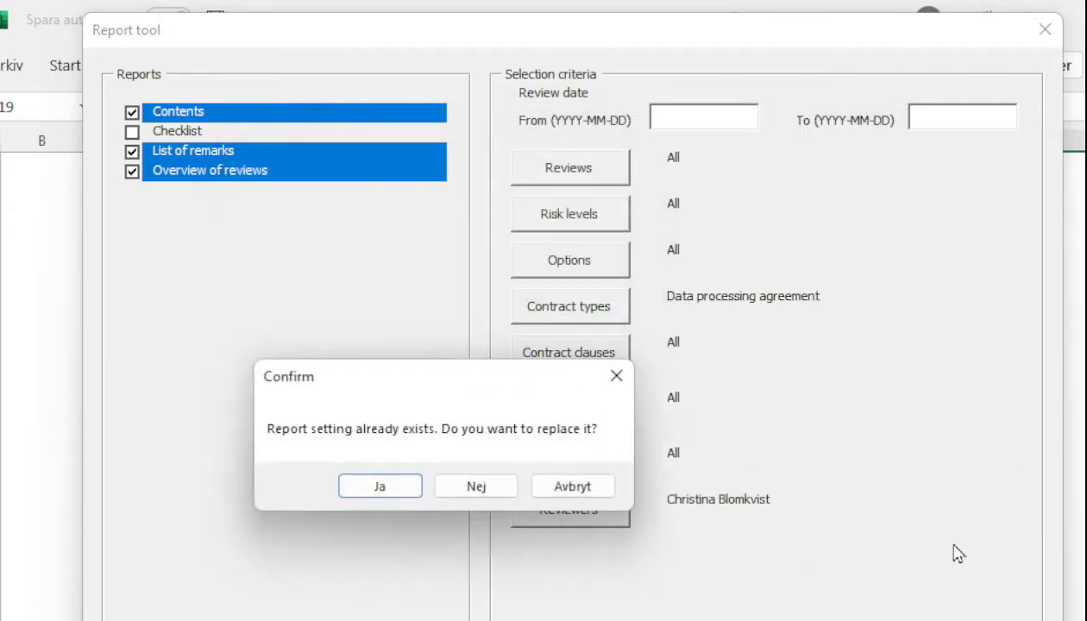
click(369, 491)
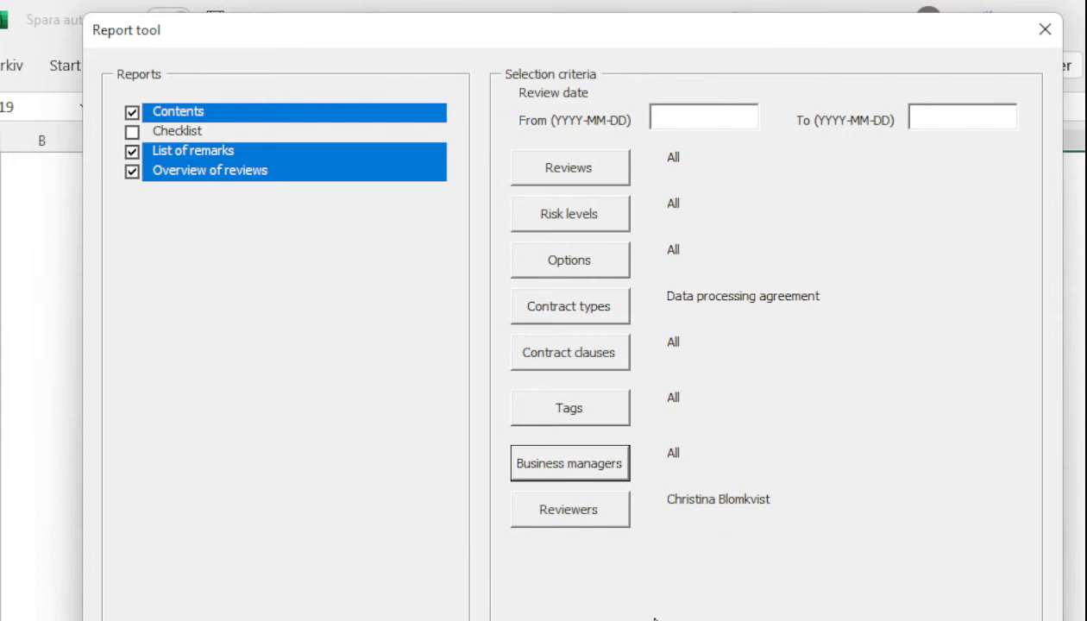
Generate the report, view the list of remarks for DPA Large Cap, and close the report workbook without saving
click(950, 614)
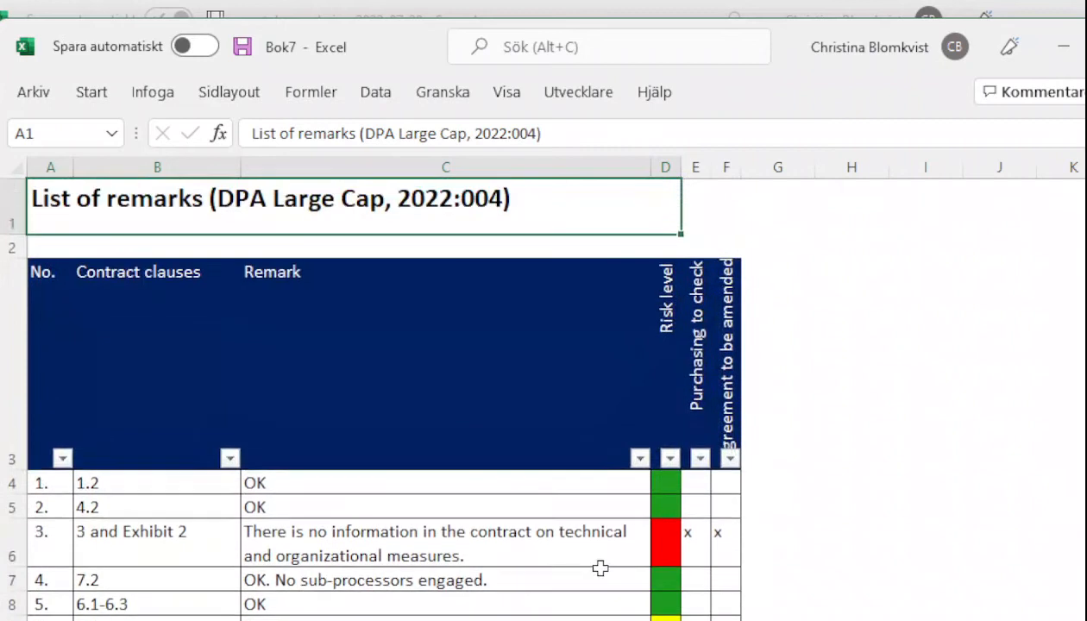
click(691, 535)
scroll(517, 394, up, 3)
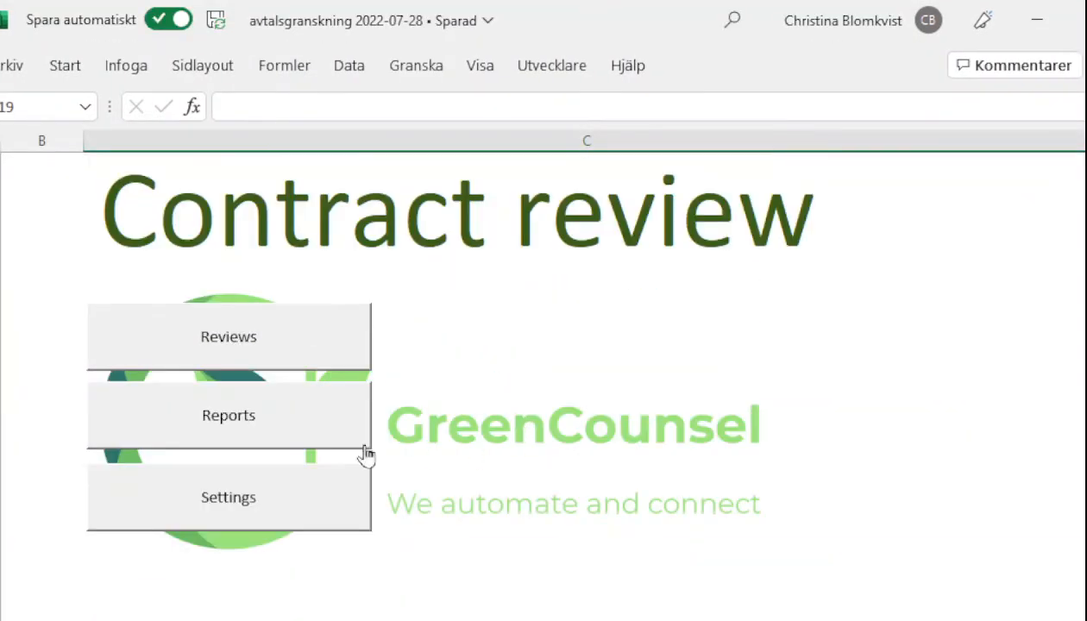
Generate the pre-configured report Personuppgiftsbiträdesavtal Checklista from its report settings
click(307, 424)
click(592, 312)
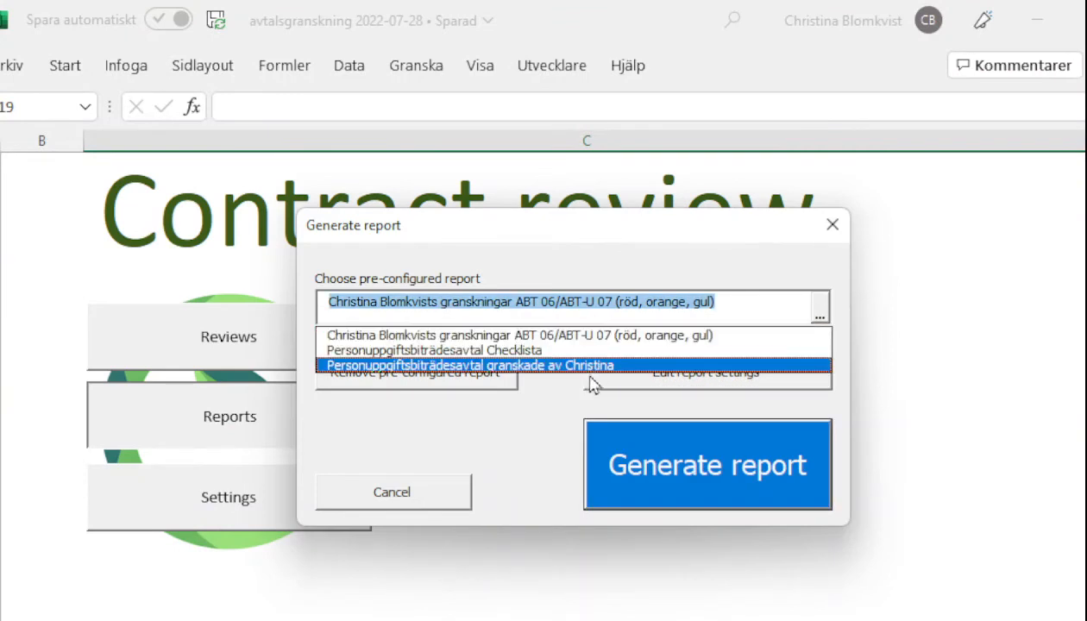
click(587, 350)
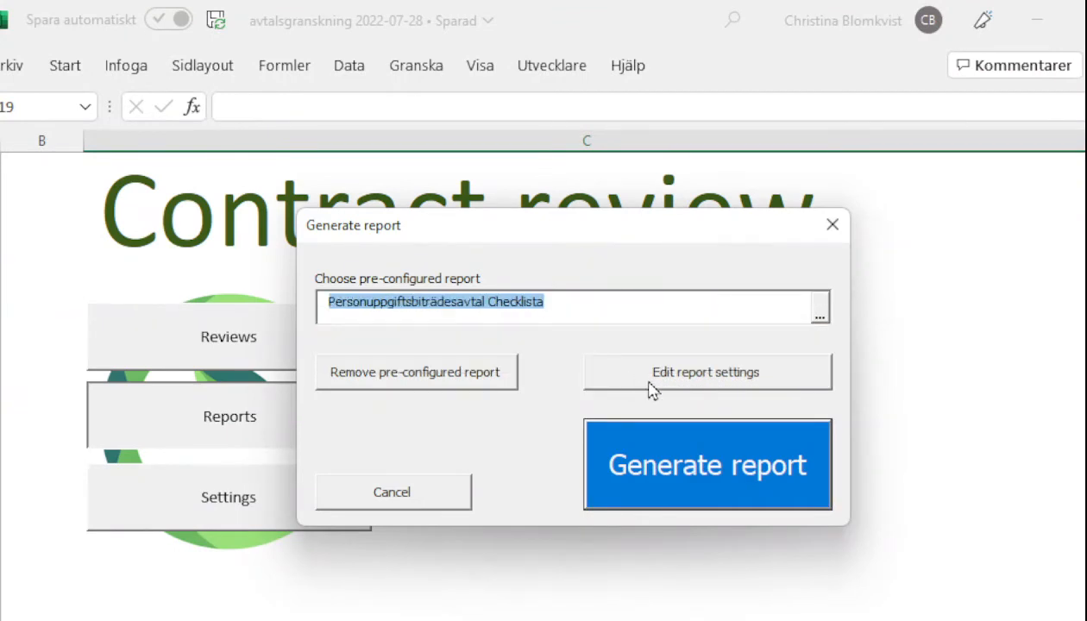
click(672, 381)
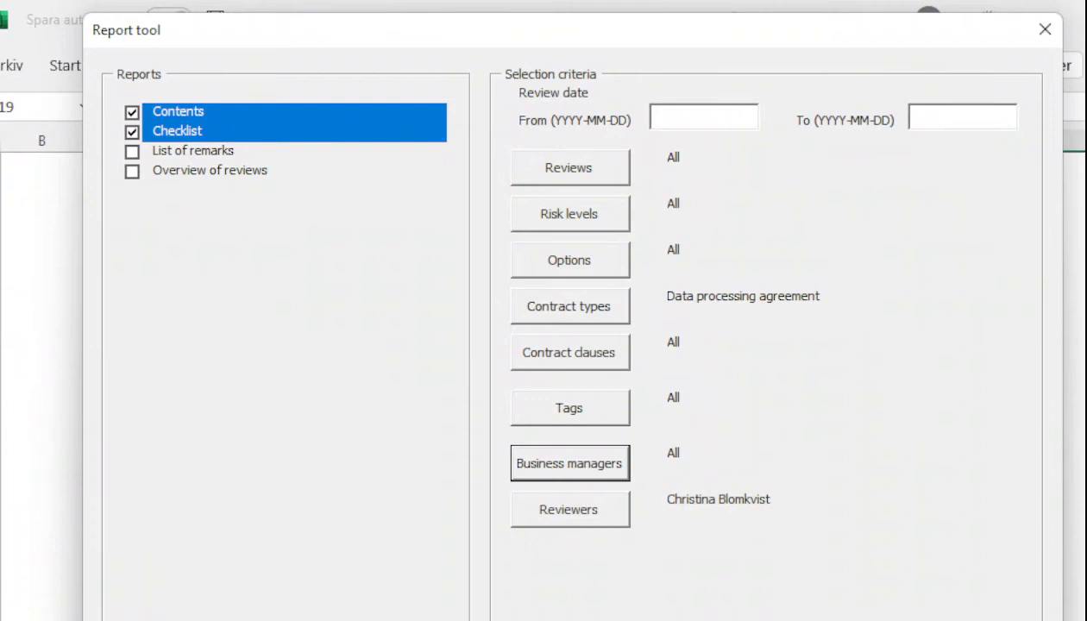
click(724, 618)
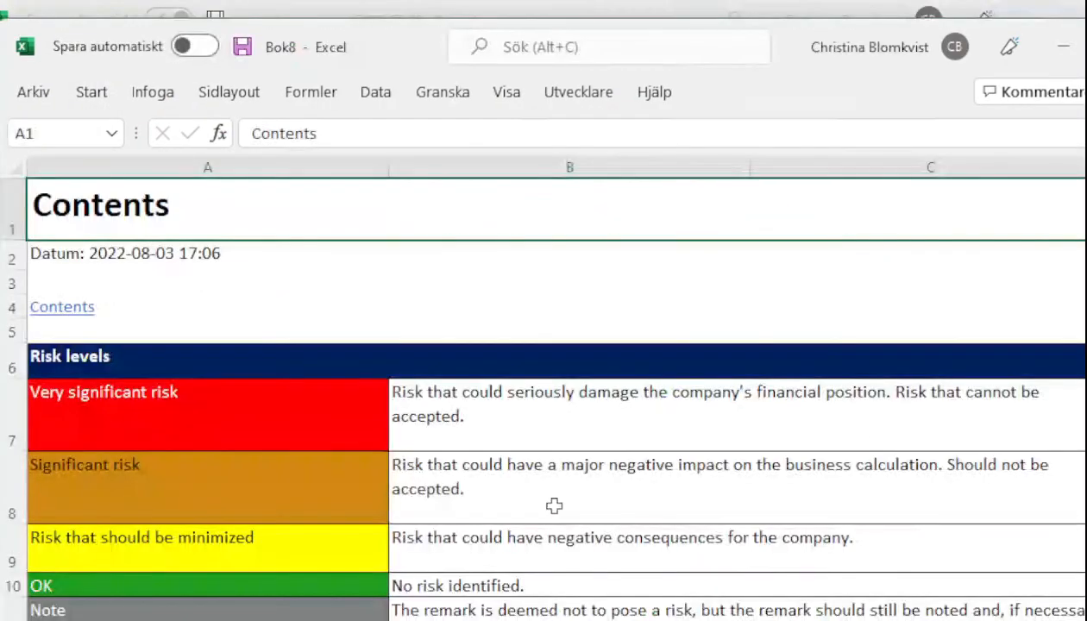
Read through the DPA Project K and DPA Large Cap checklists in the report, and close the workbook without saving
scroll(555, 505, down, 1)
scroll(555, 506, down, 1)
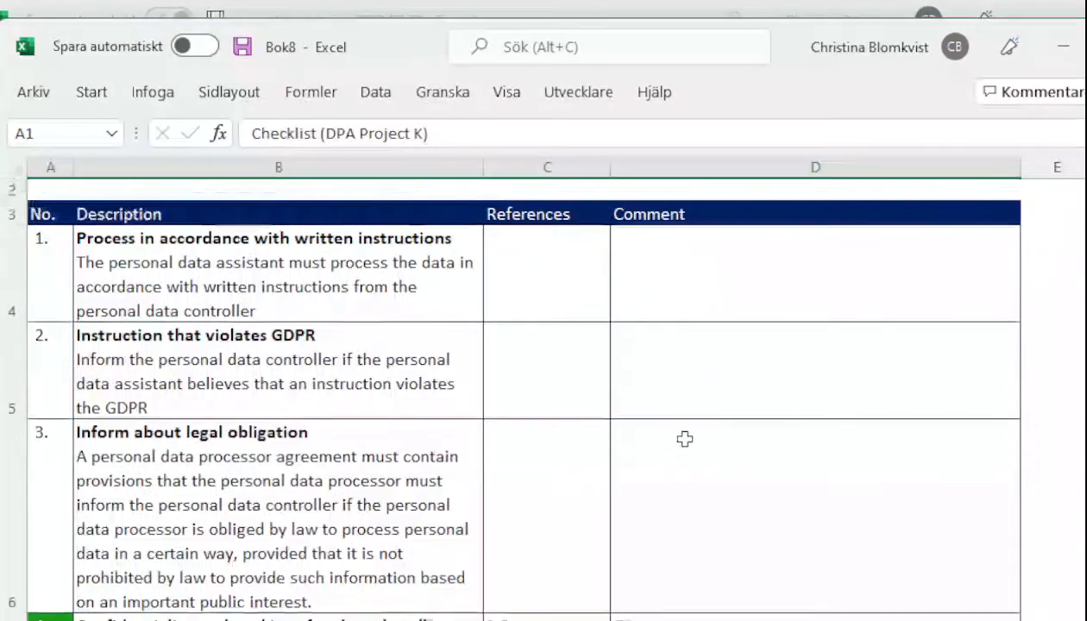
scroll(687, 445, down, 2)
scroll(686, 458, down, 5)
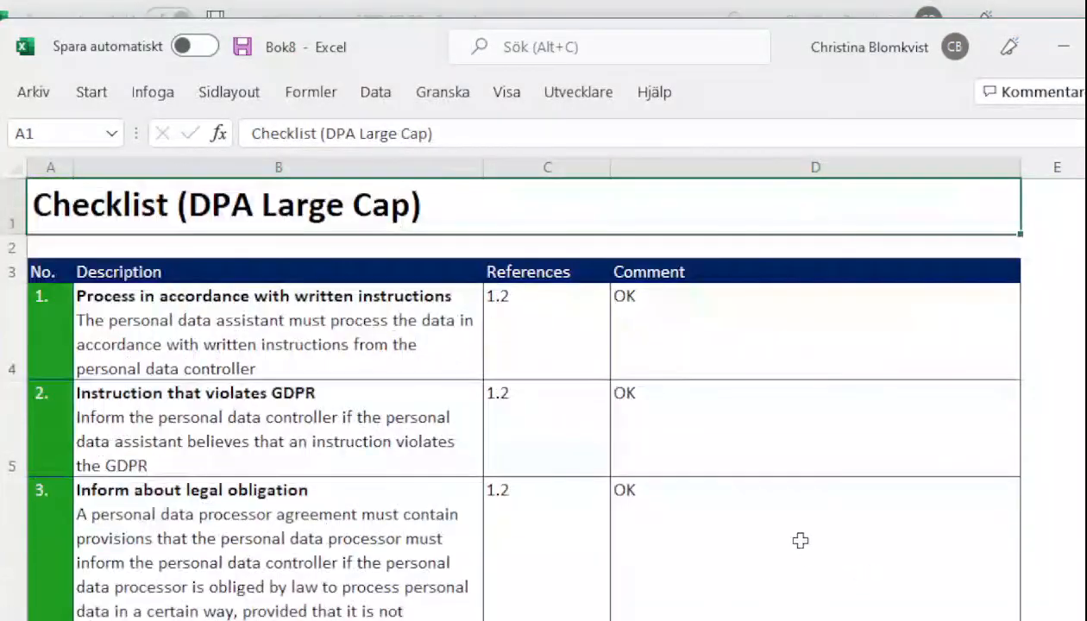
scroll(802, 544, down, 3)
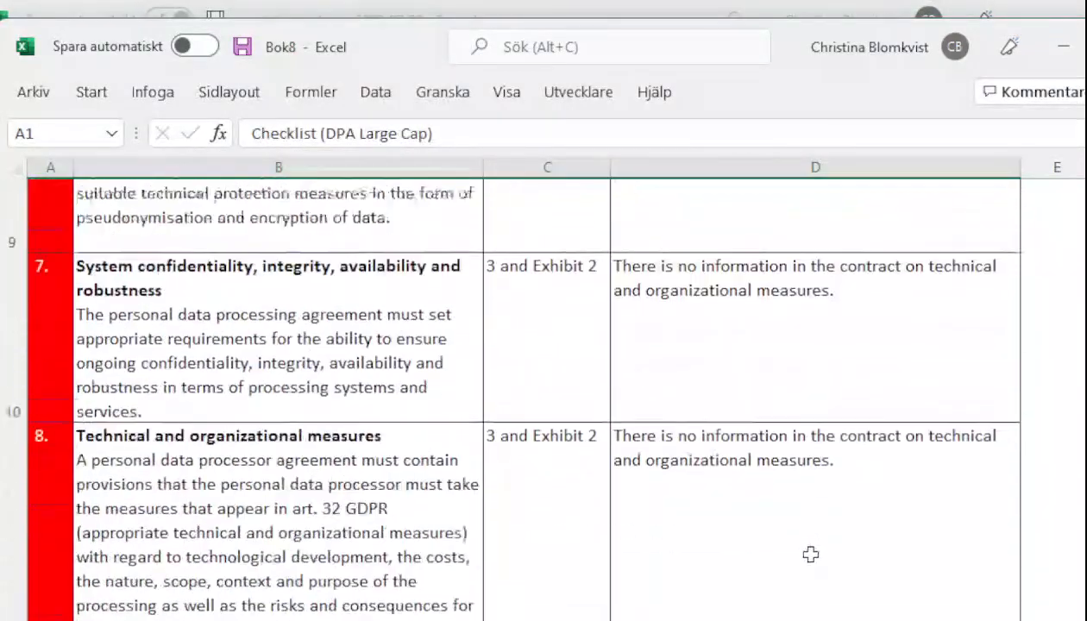
scroll(811, 554, down, 5)
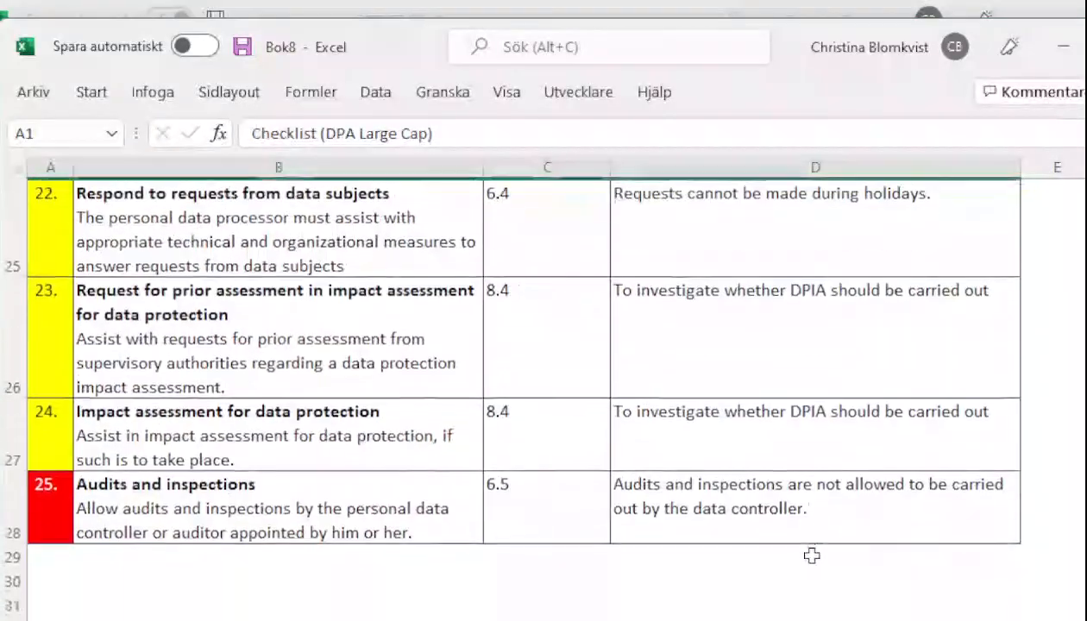
scroll(811, 556, down, 3)
key(alt+F4)
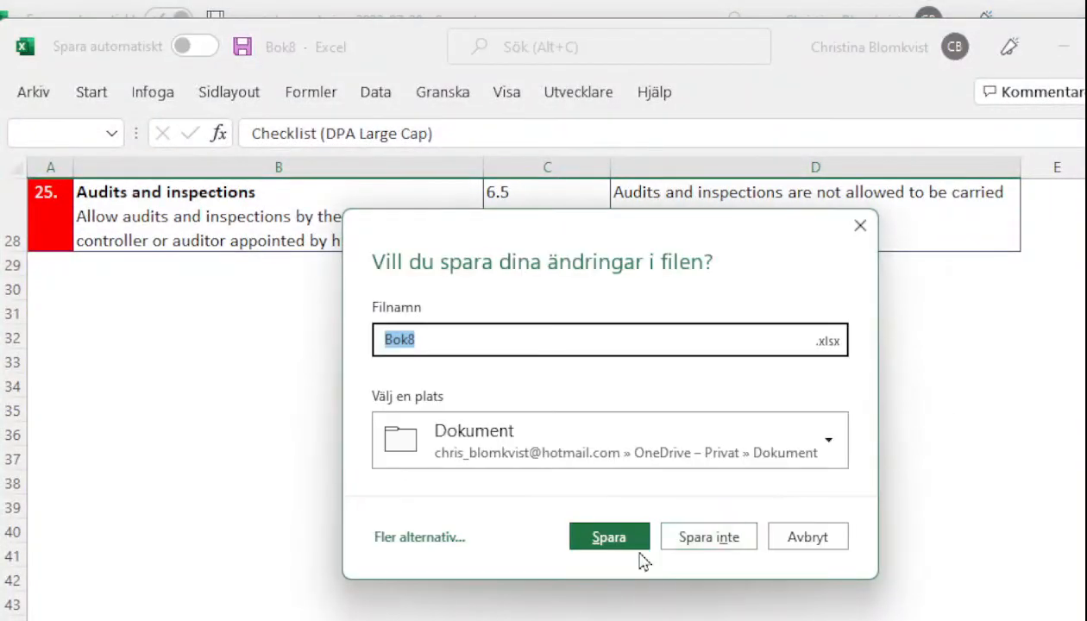
click(725, 543)
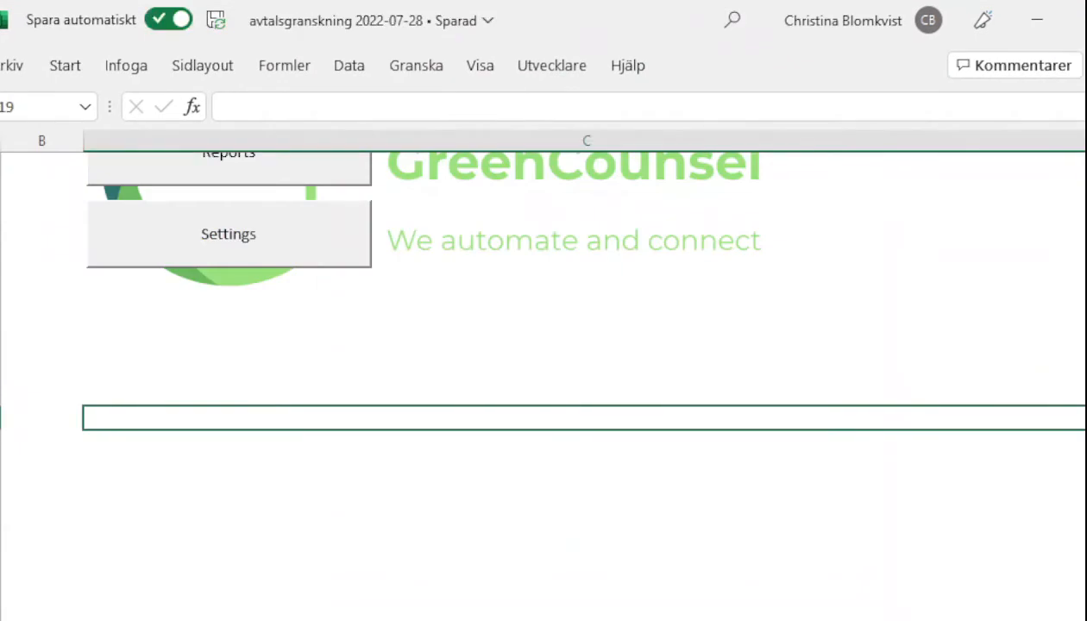
Generate the pre-configured report for data processing agreements by reviewer (Personuppgiftsbiträdesavtal granskade) with its saved settings
click(230, 290)
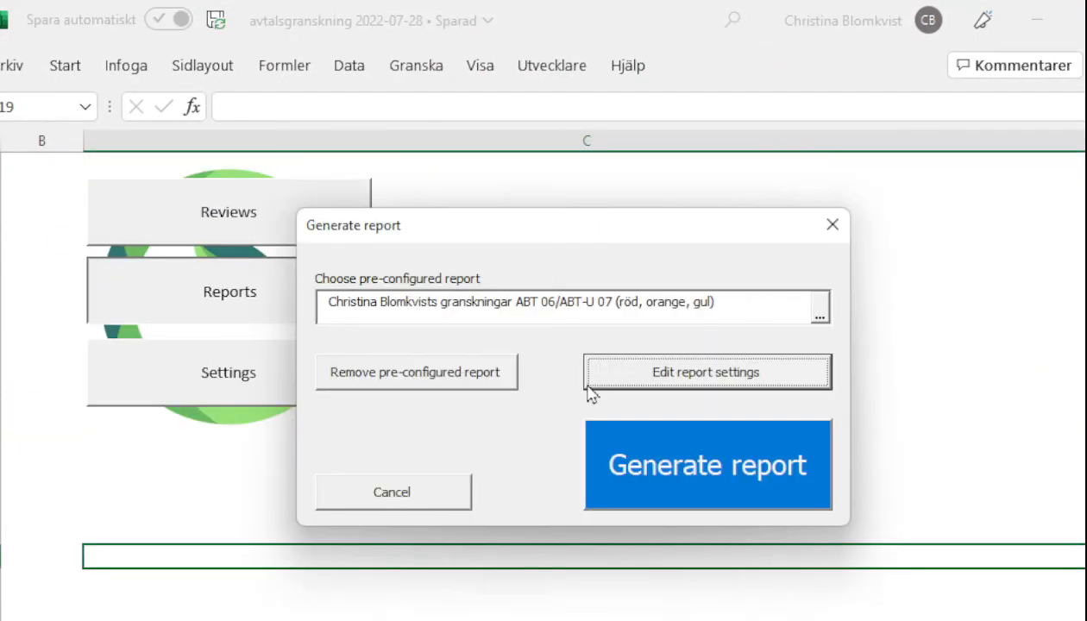
click(612, 317)
click(614, 370)
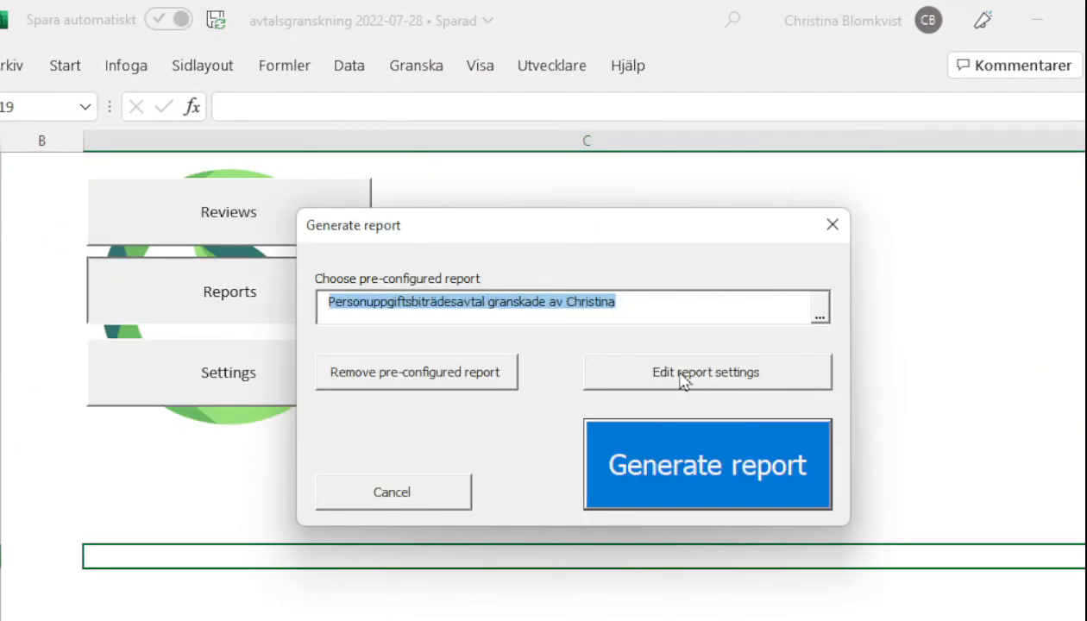
click(688, 477)
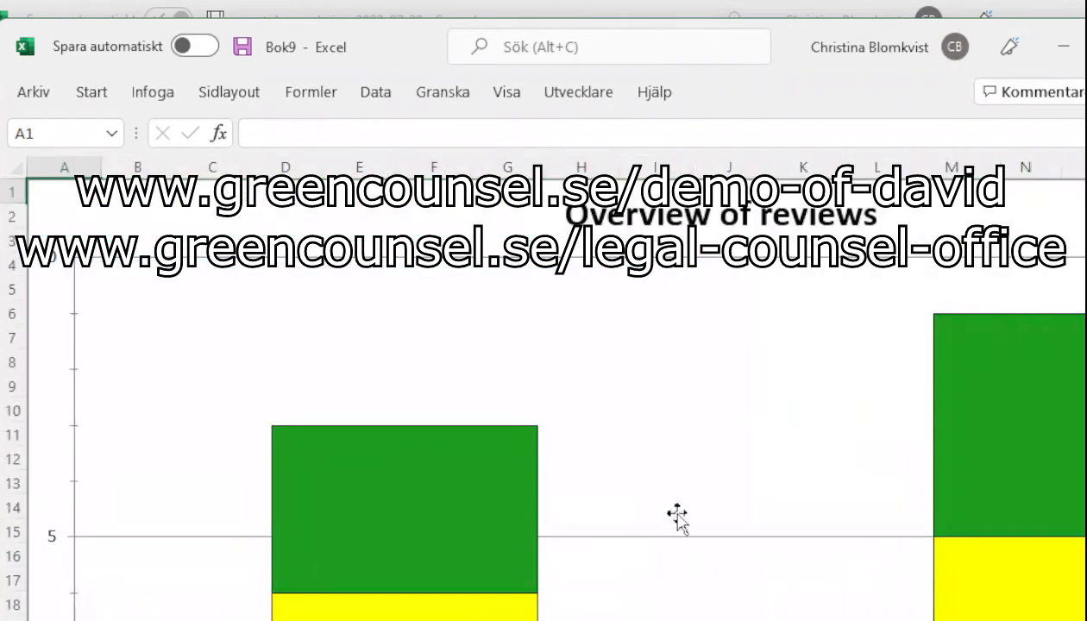
Examine the Overview of reviews chart, including the Significant risk portion of DPA Large Cap, and close the workbook without saving
scroll(678, 516, down, 1)
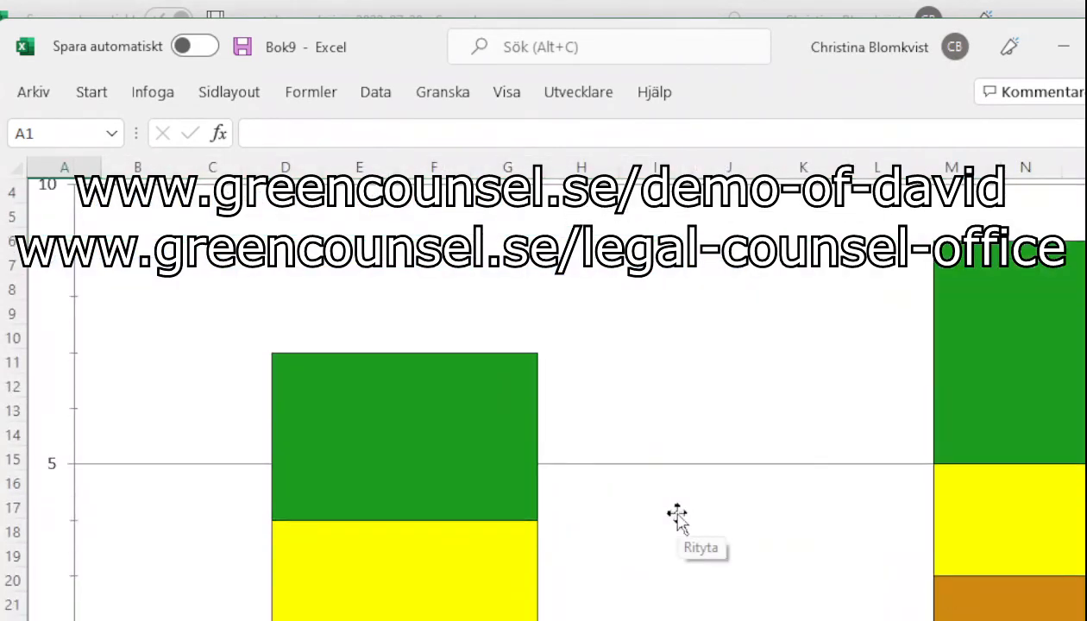
scroll(679, 518, down, 2)
mouse_move(702, 535)
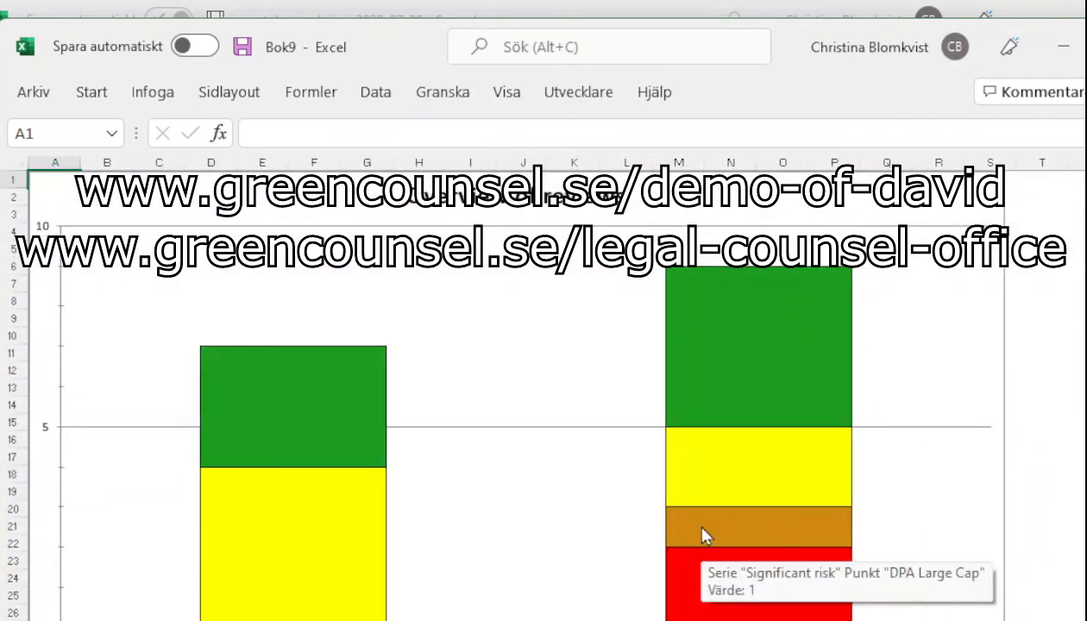
scroll(702, 535, down, 1)
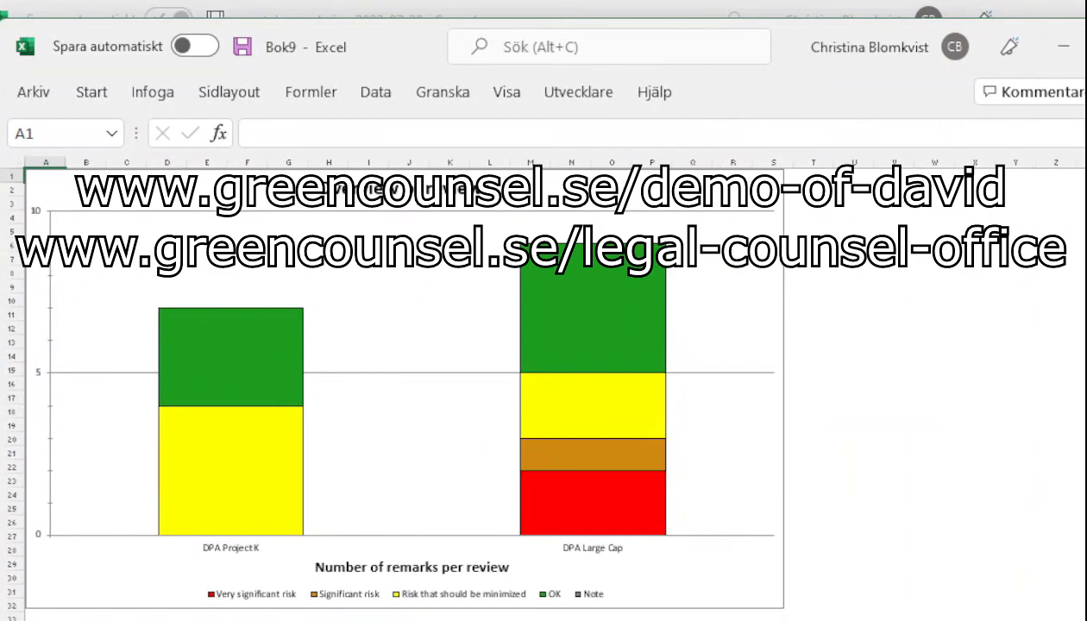
key(ctrl+w)
click(690, 540)
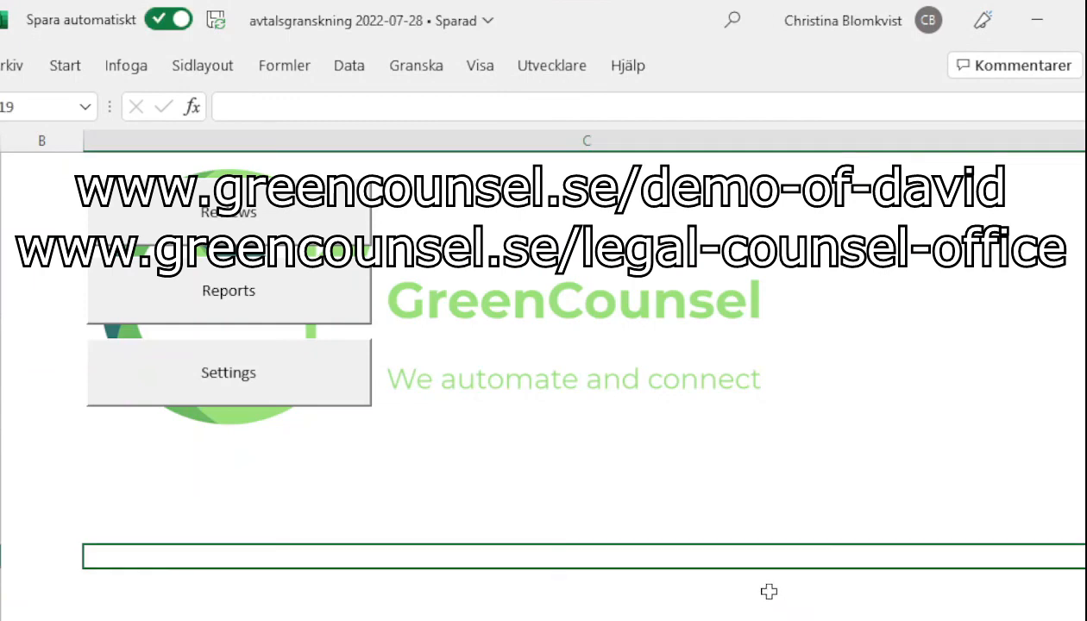